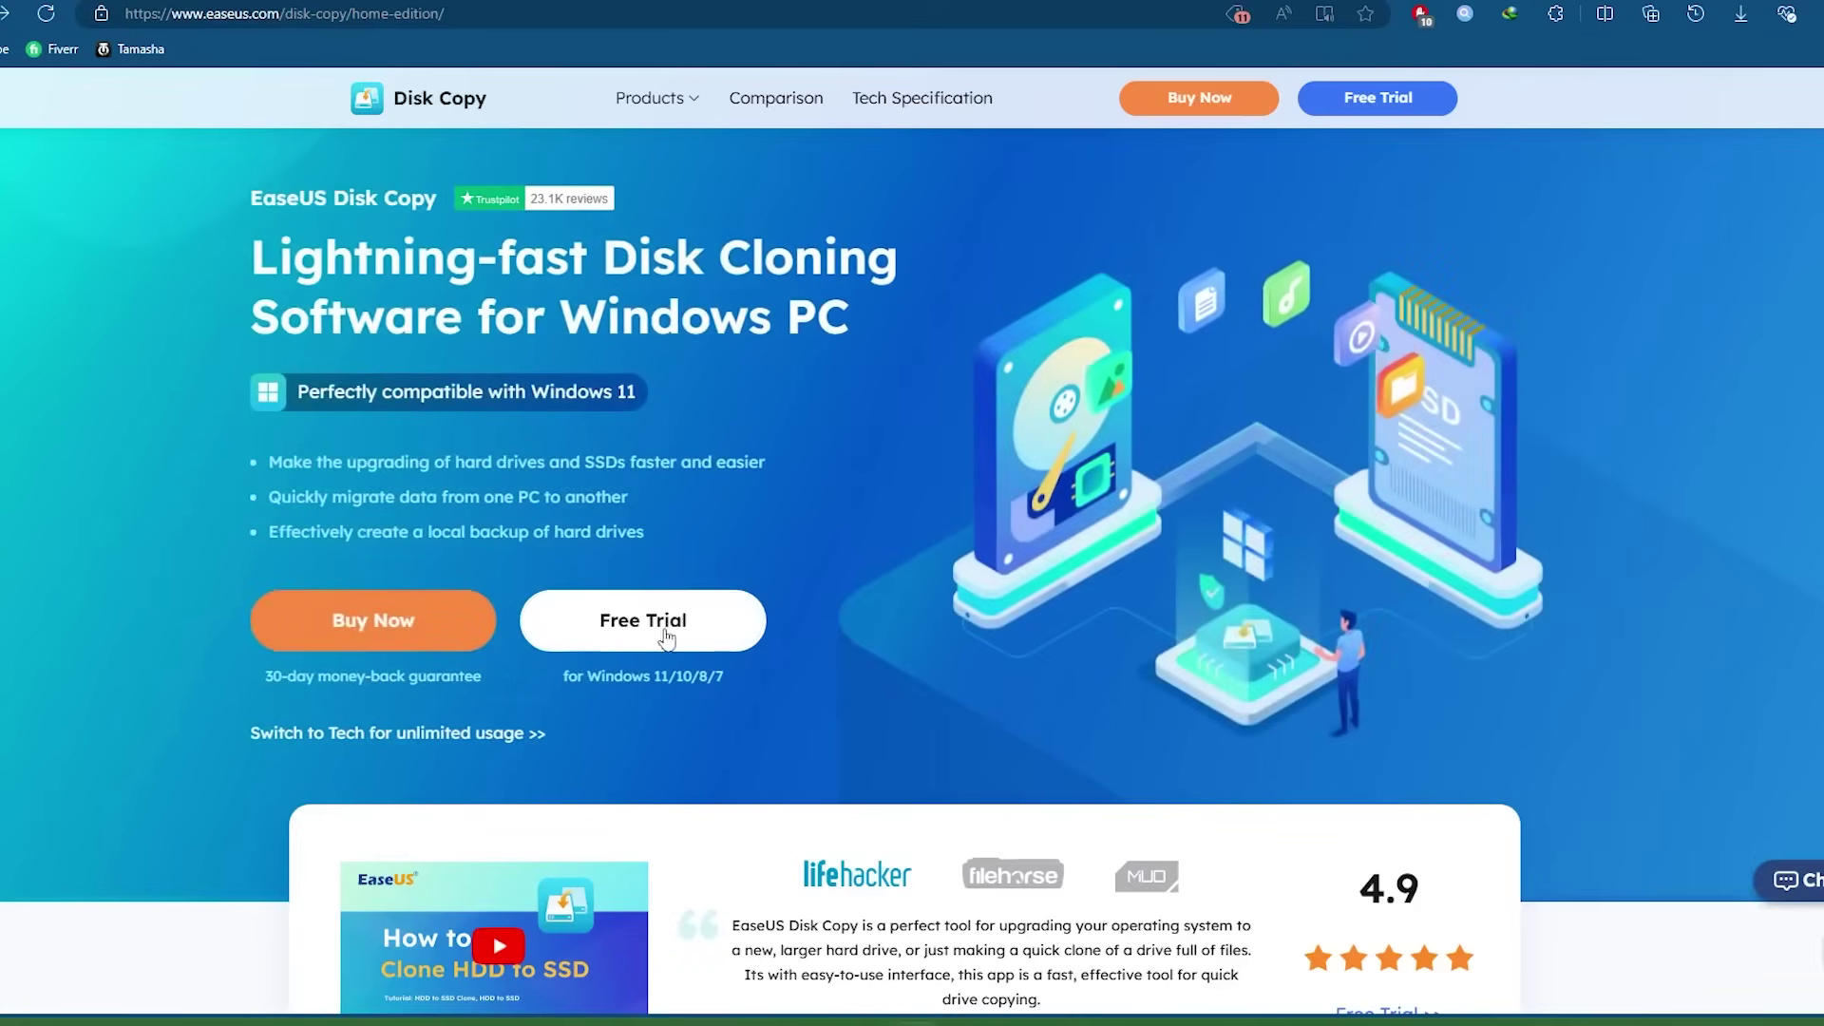
- Download the EaseUS Disk Copy free trial and launch it to the source-disk list
left_click(666, 635)
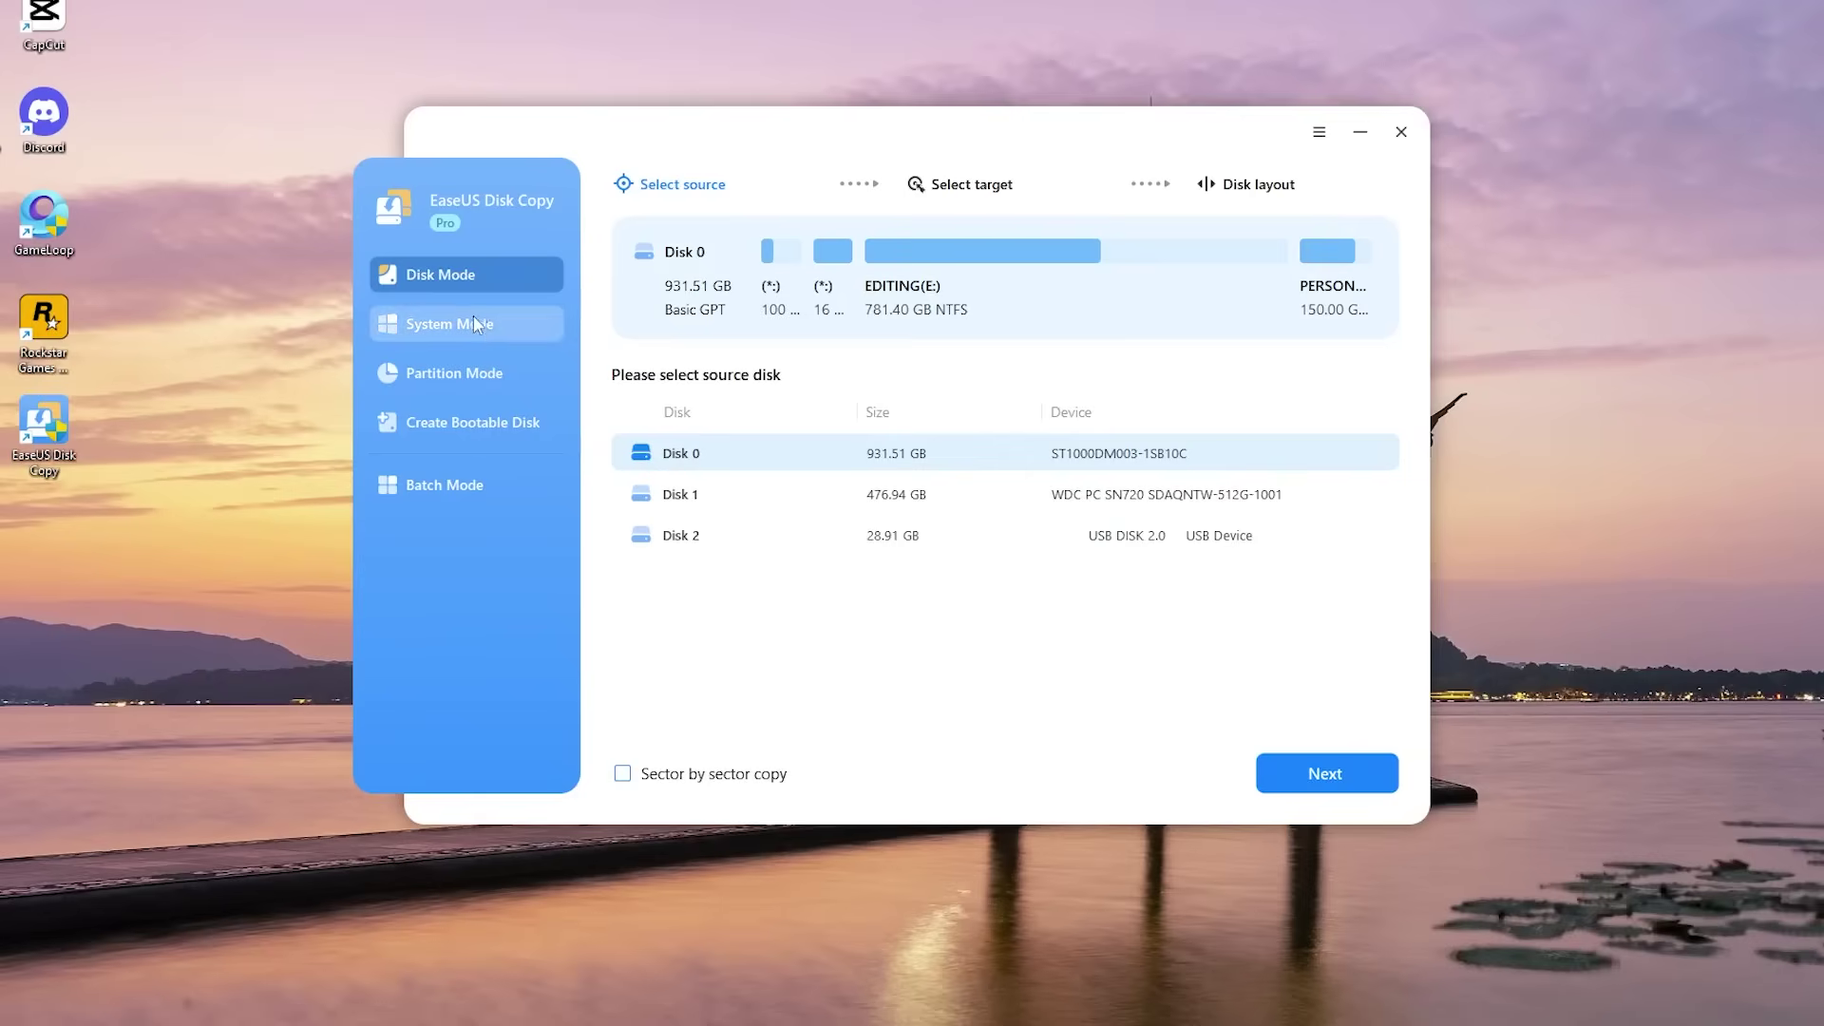
- Clone only the Windows 11 system in System Mode, choosing Disk 1 as the target instead of Disk 0
left_click(476, 319)
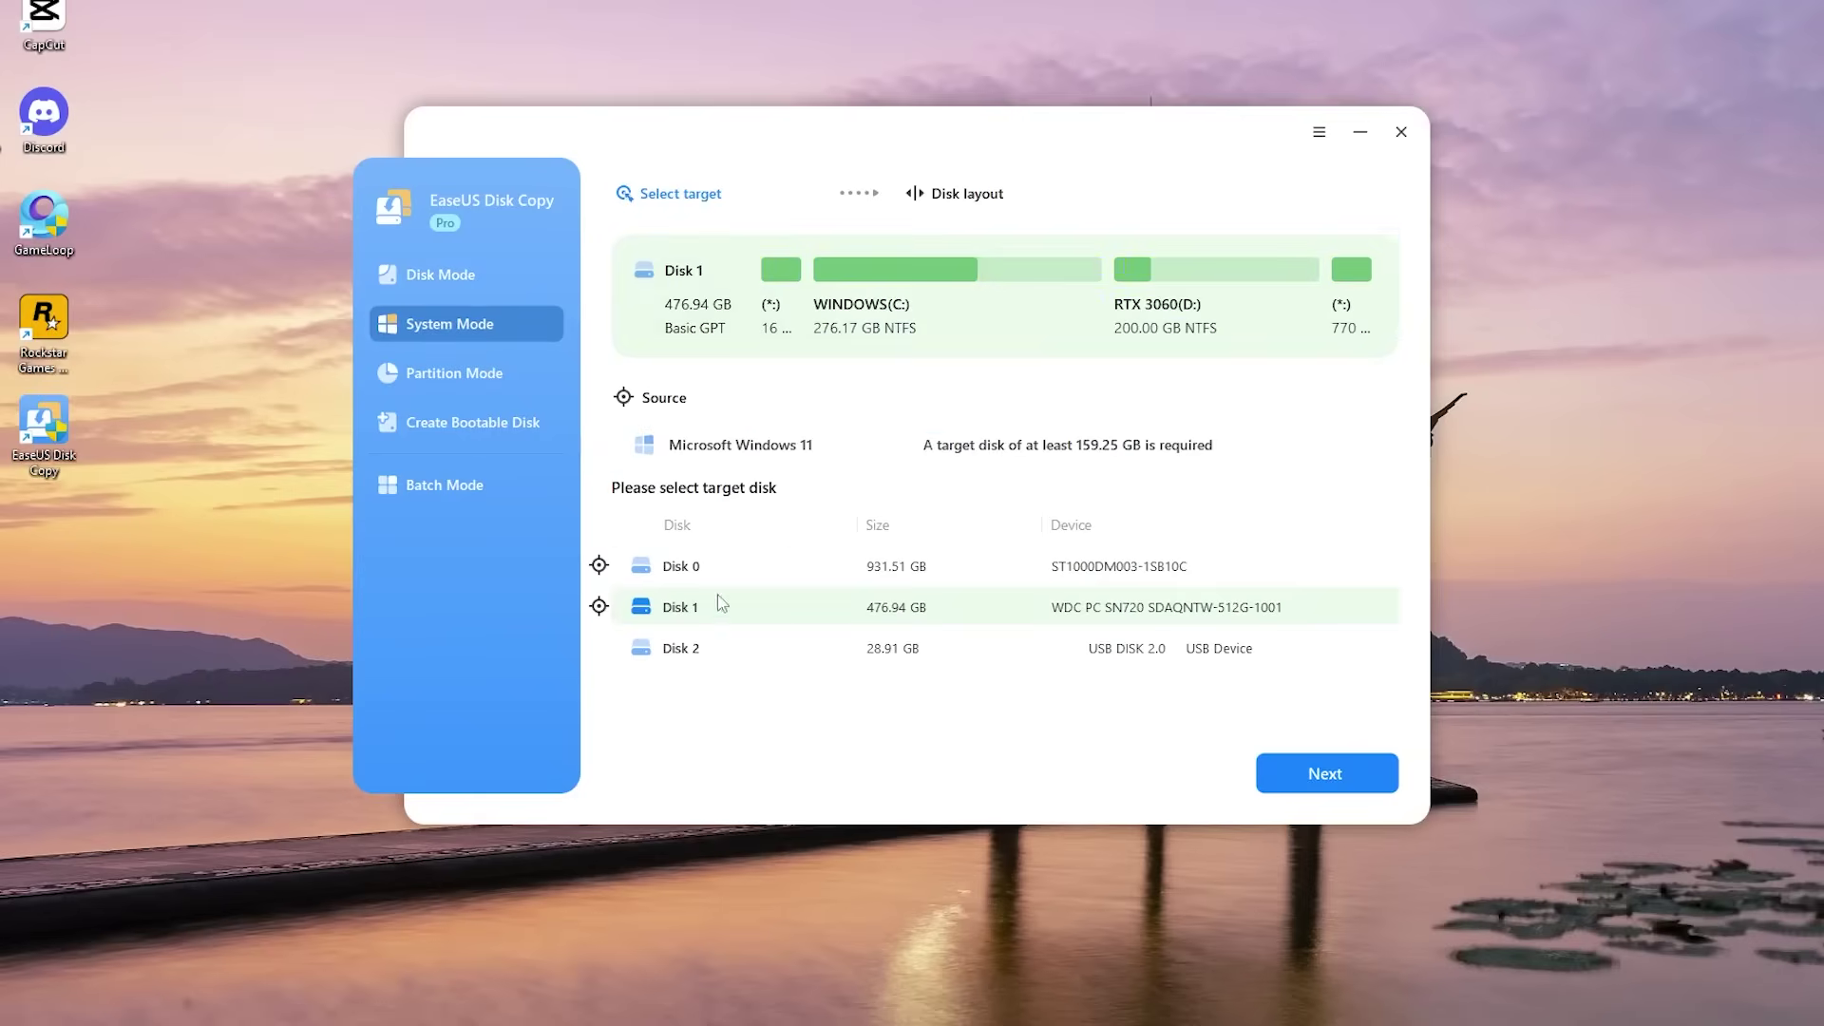
left_click(708, 568)
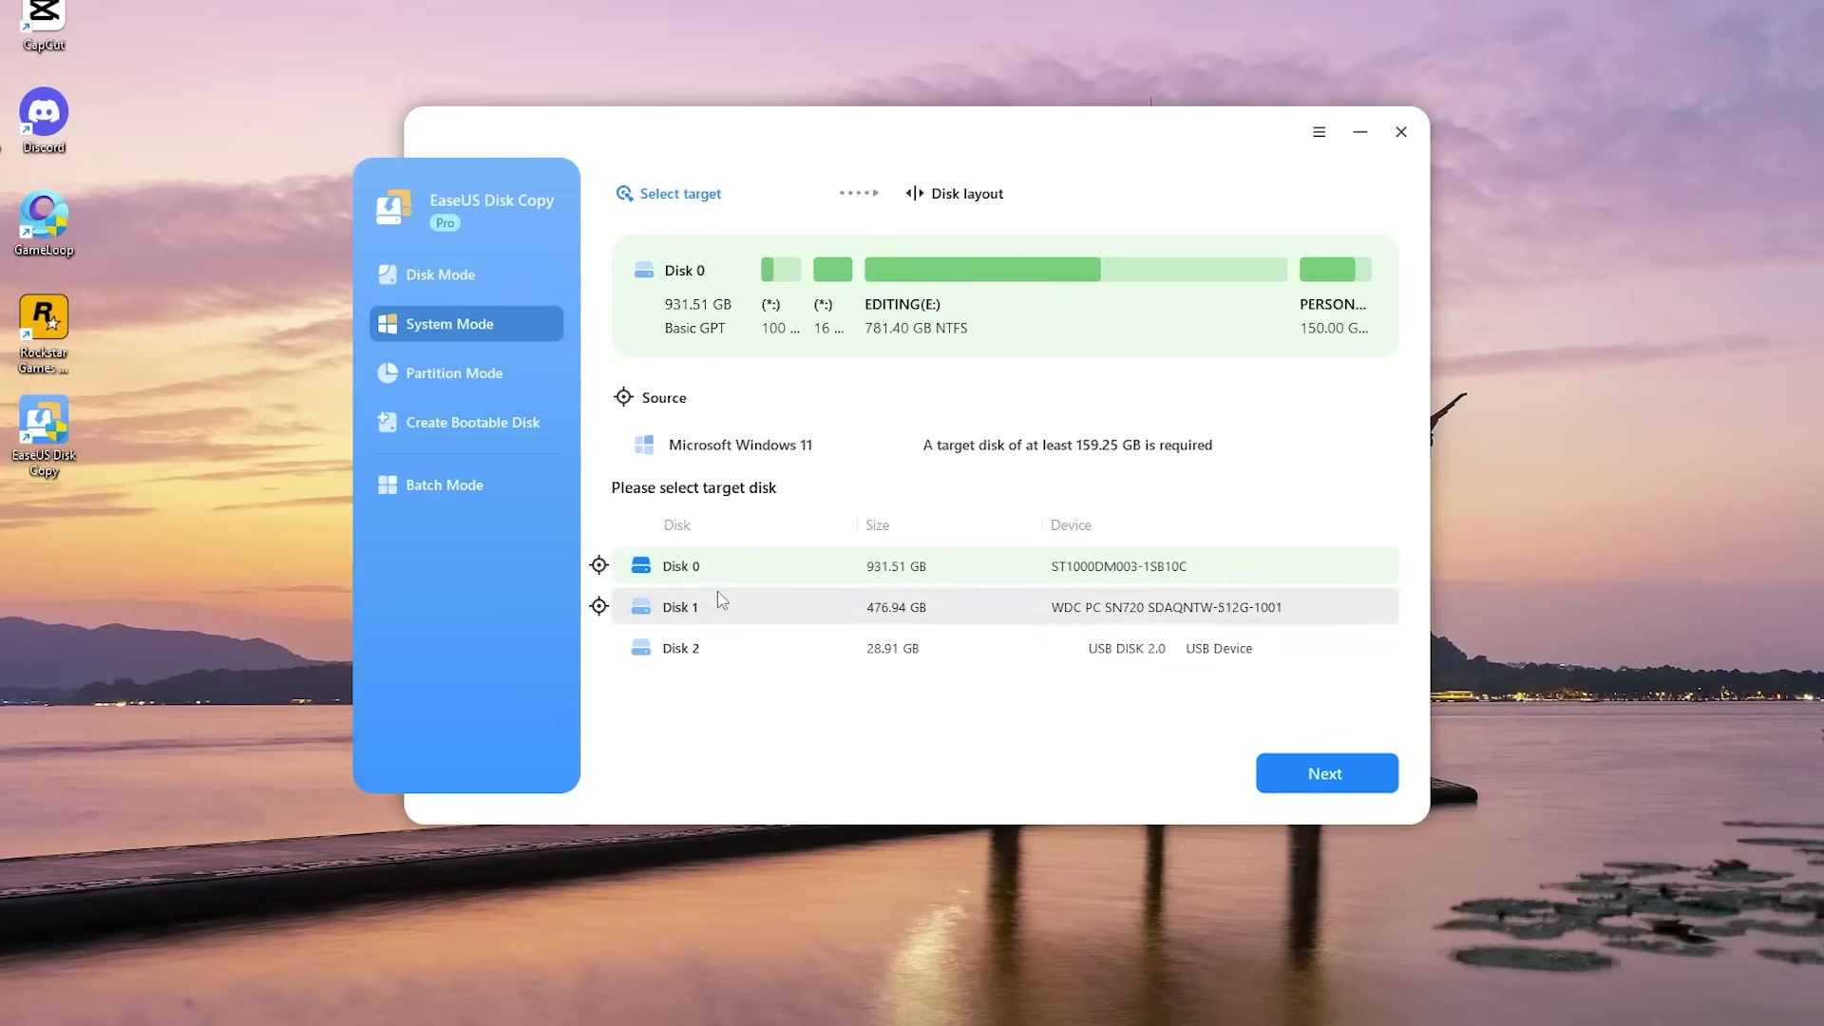
left_click(717, 620)
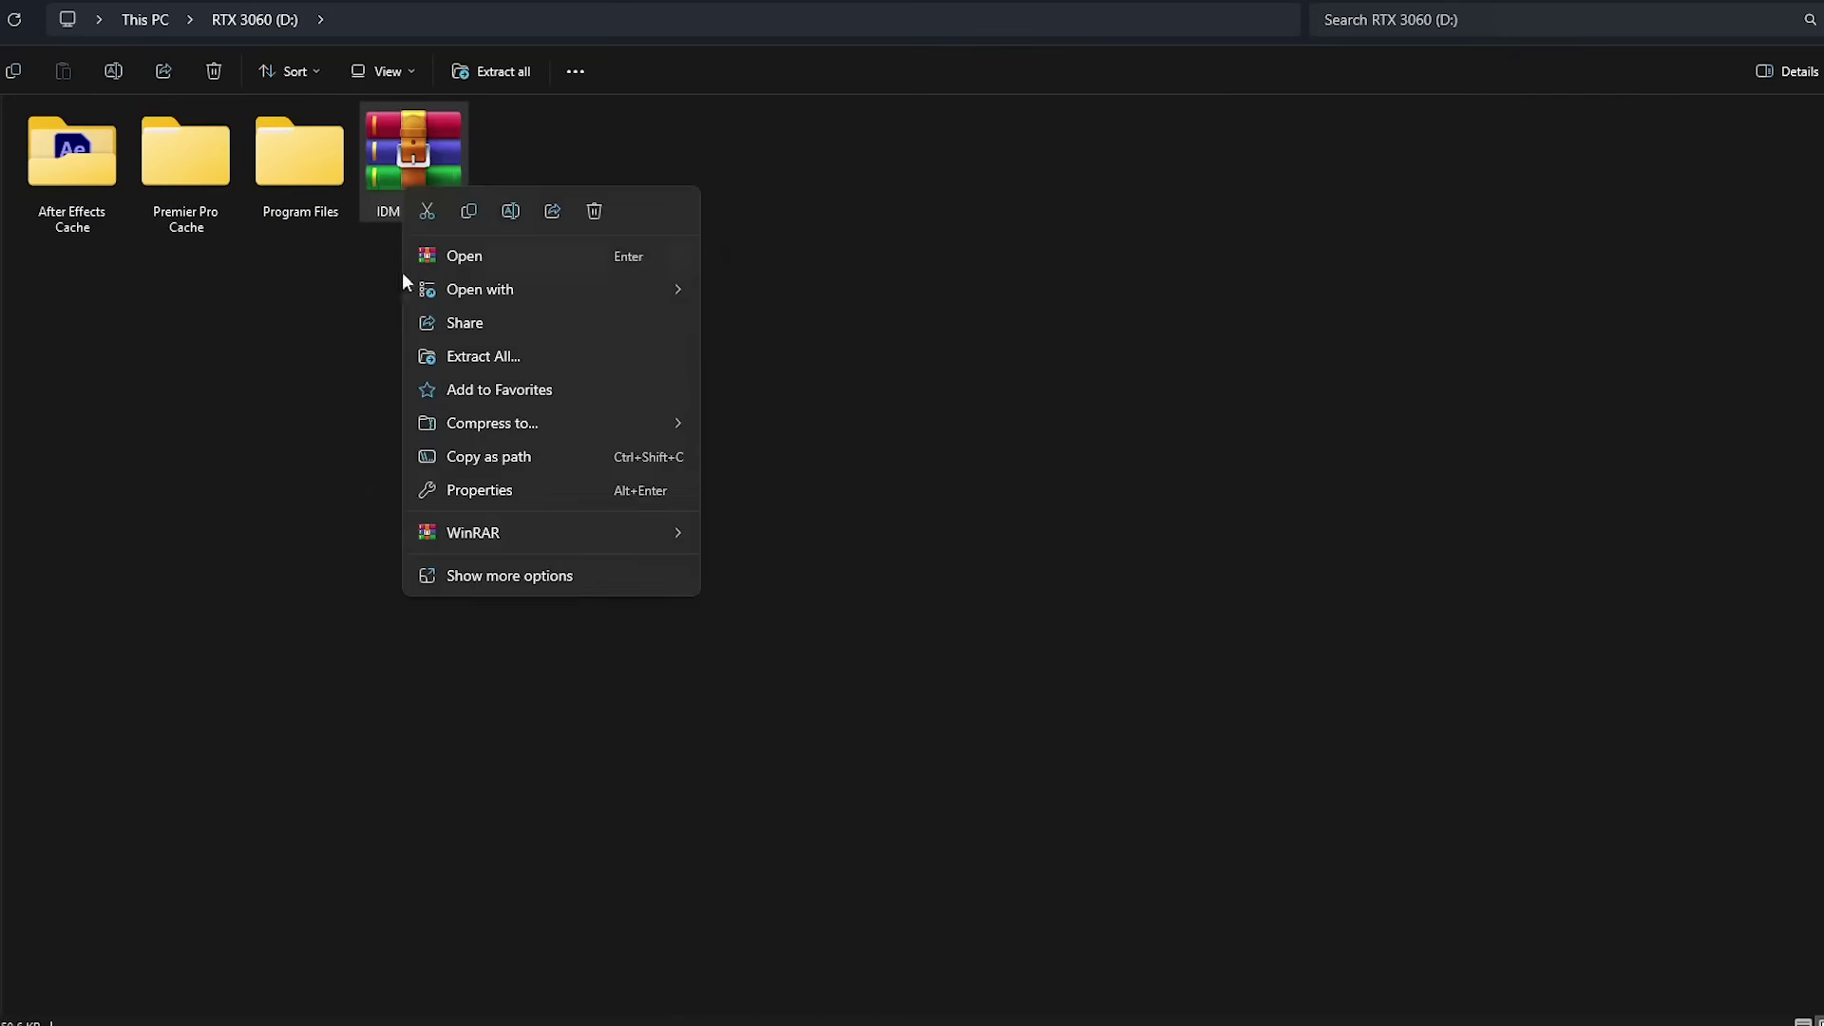
- Copy IDM Crack.rar from RTX 3060 (D:) and paste it into SAMSUNG (G:)
left_click(487, 572)
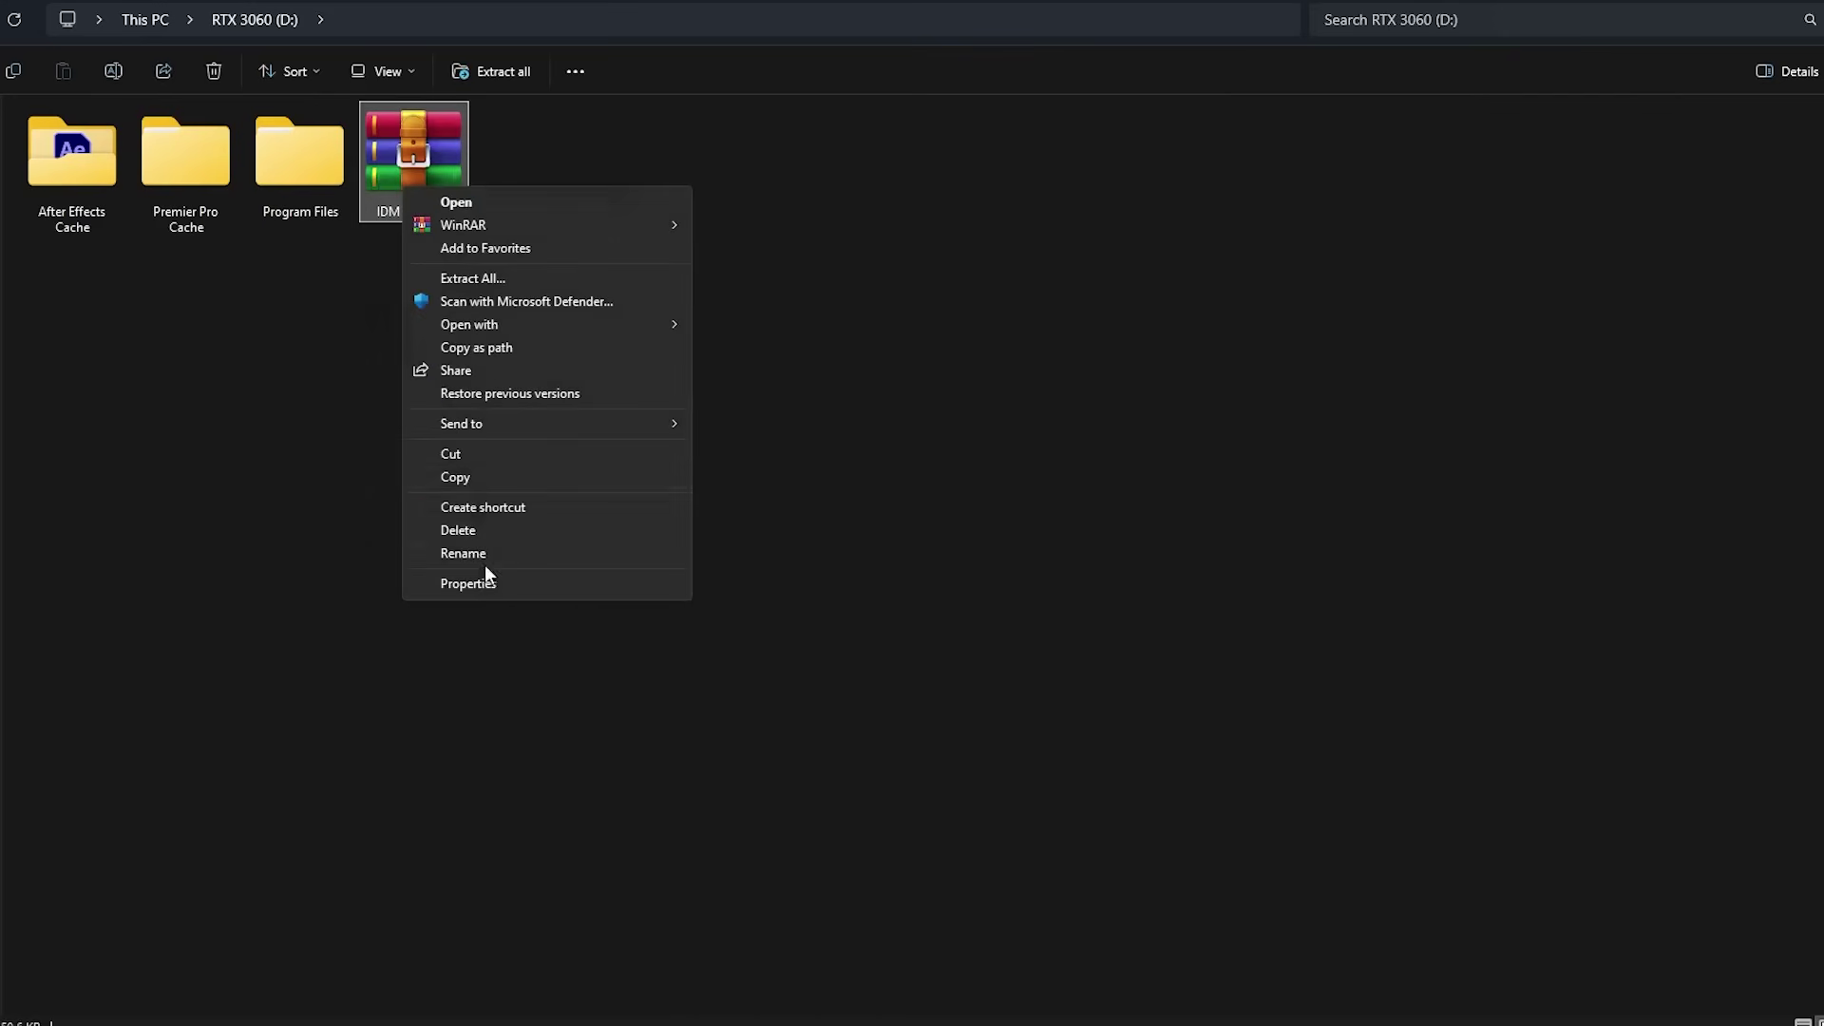
left_click(477, 475)
key("alt+Up")
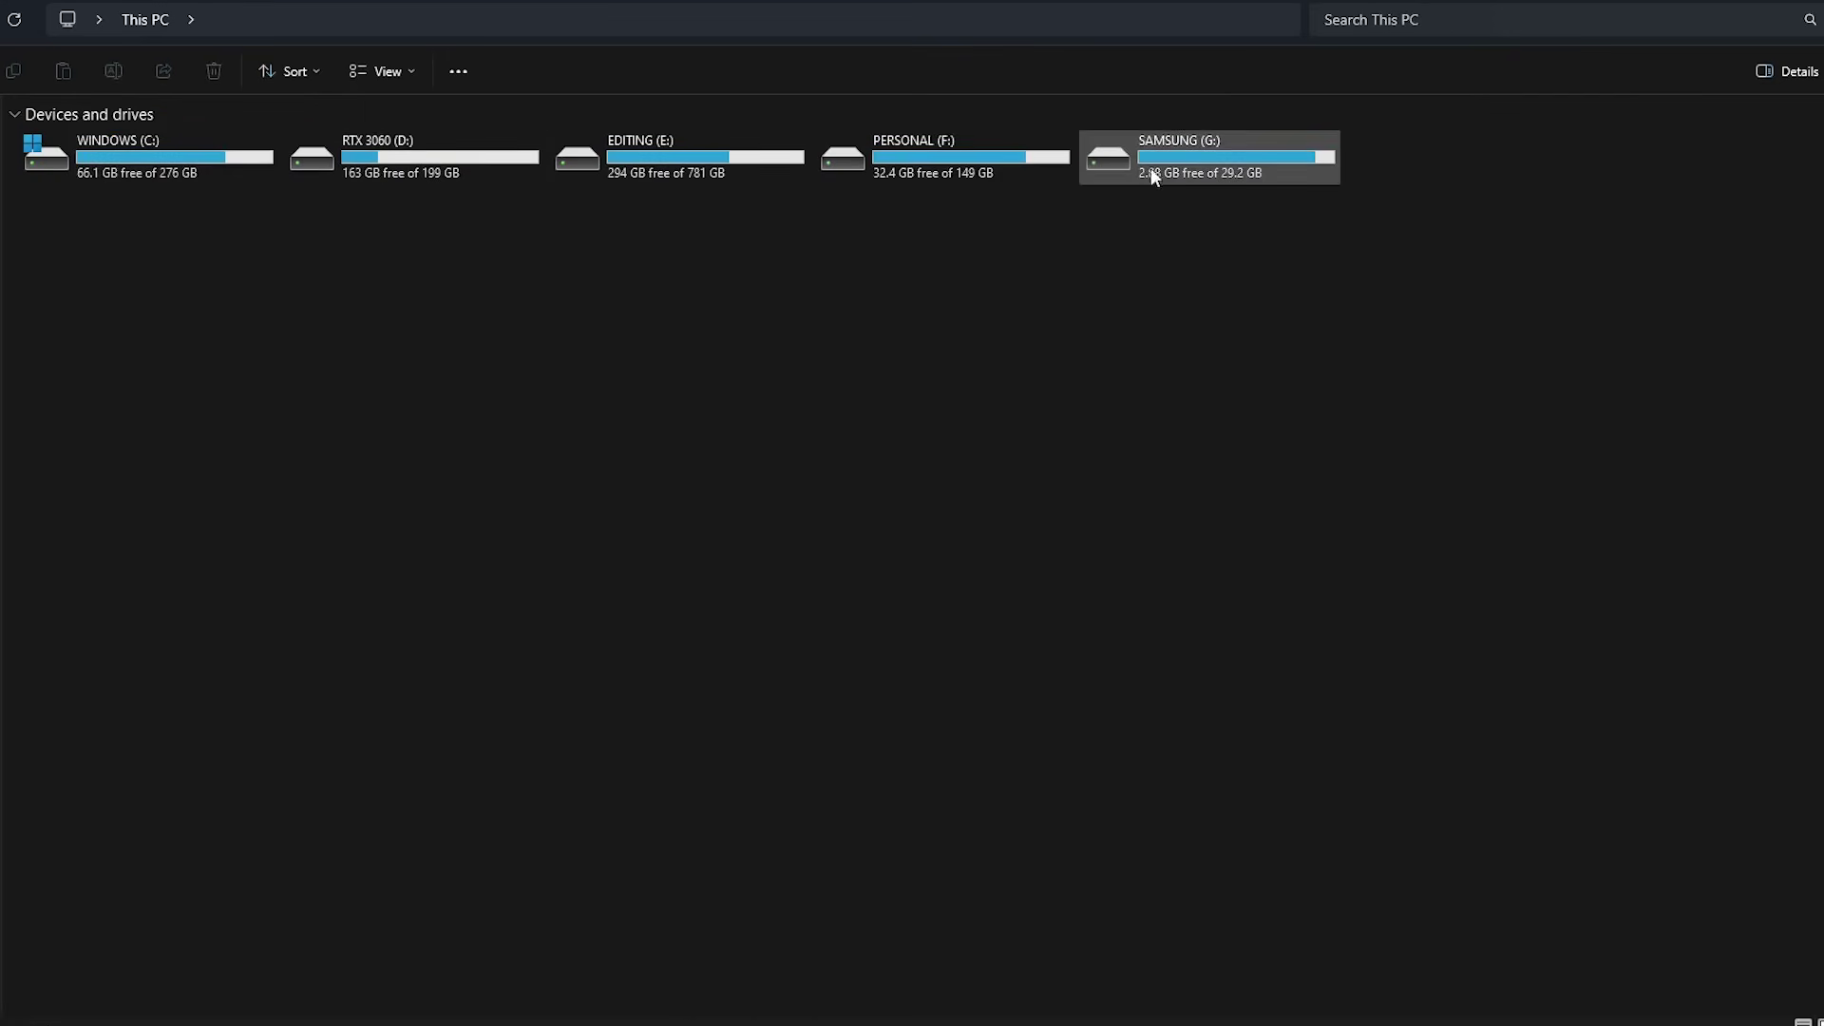
double_click(1155, 176)
right_click(432, 390)
left_click(551, 684)
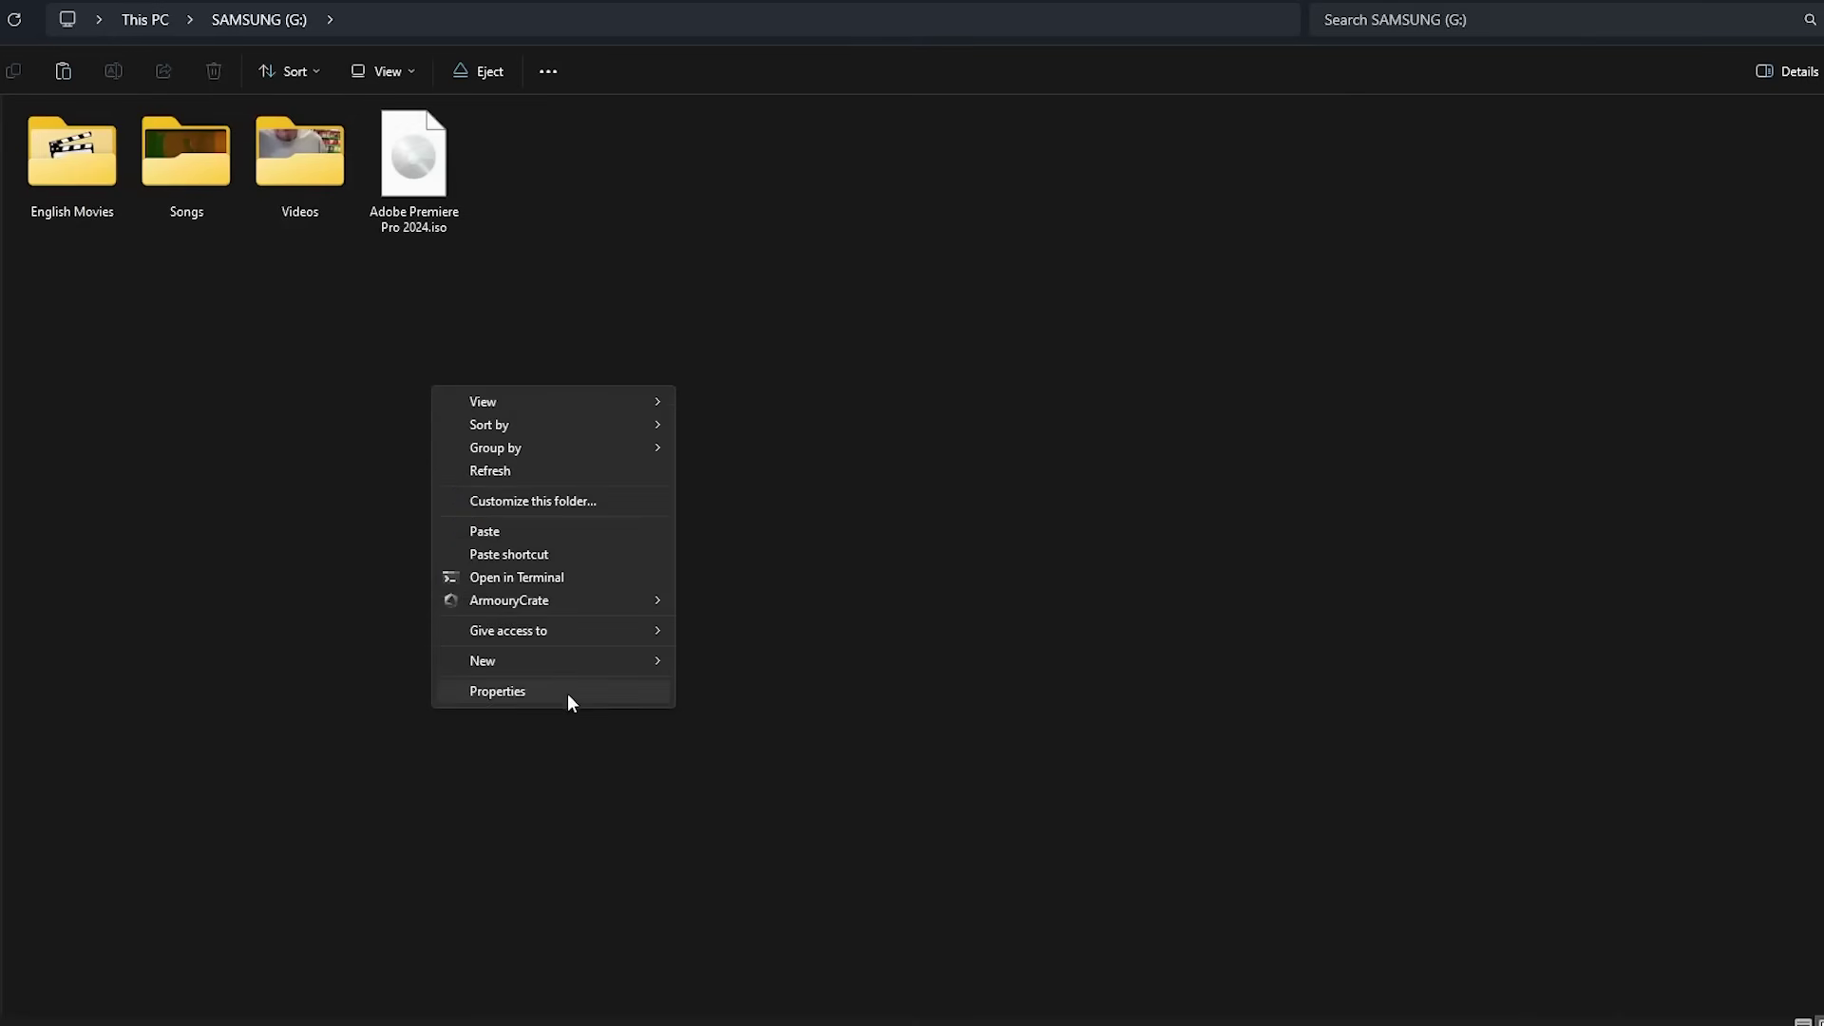
left_click(521, 533)
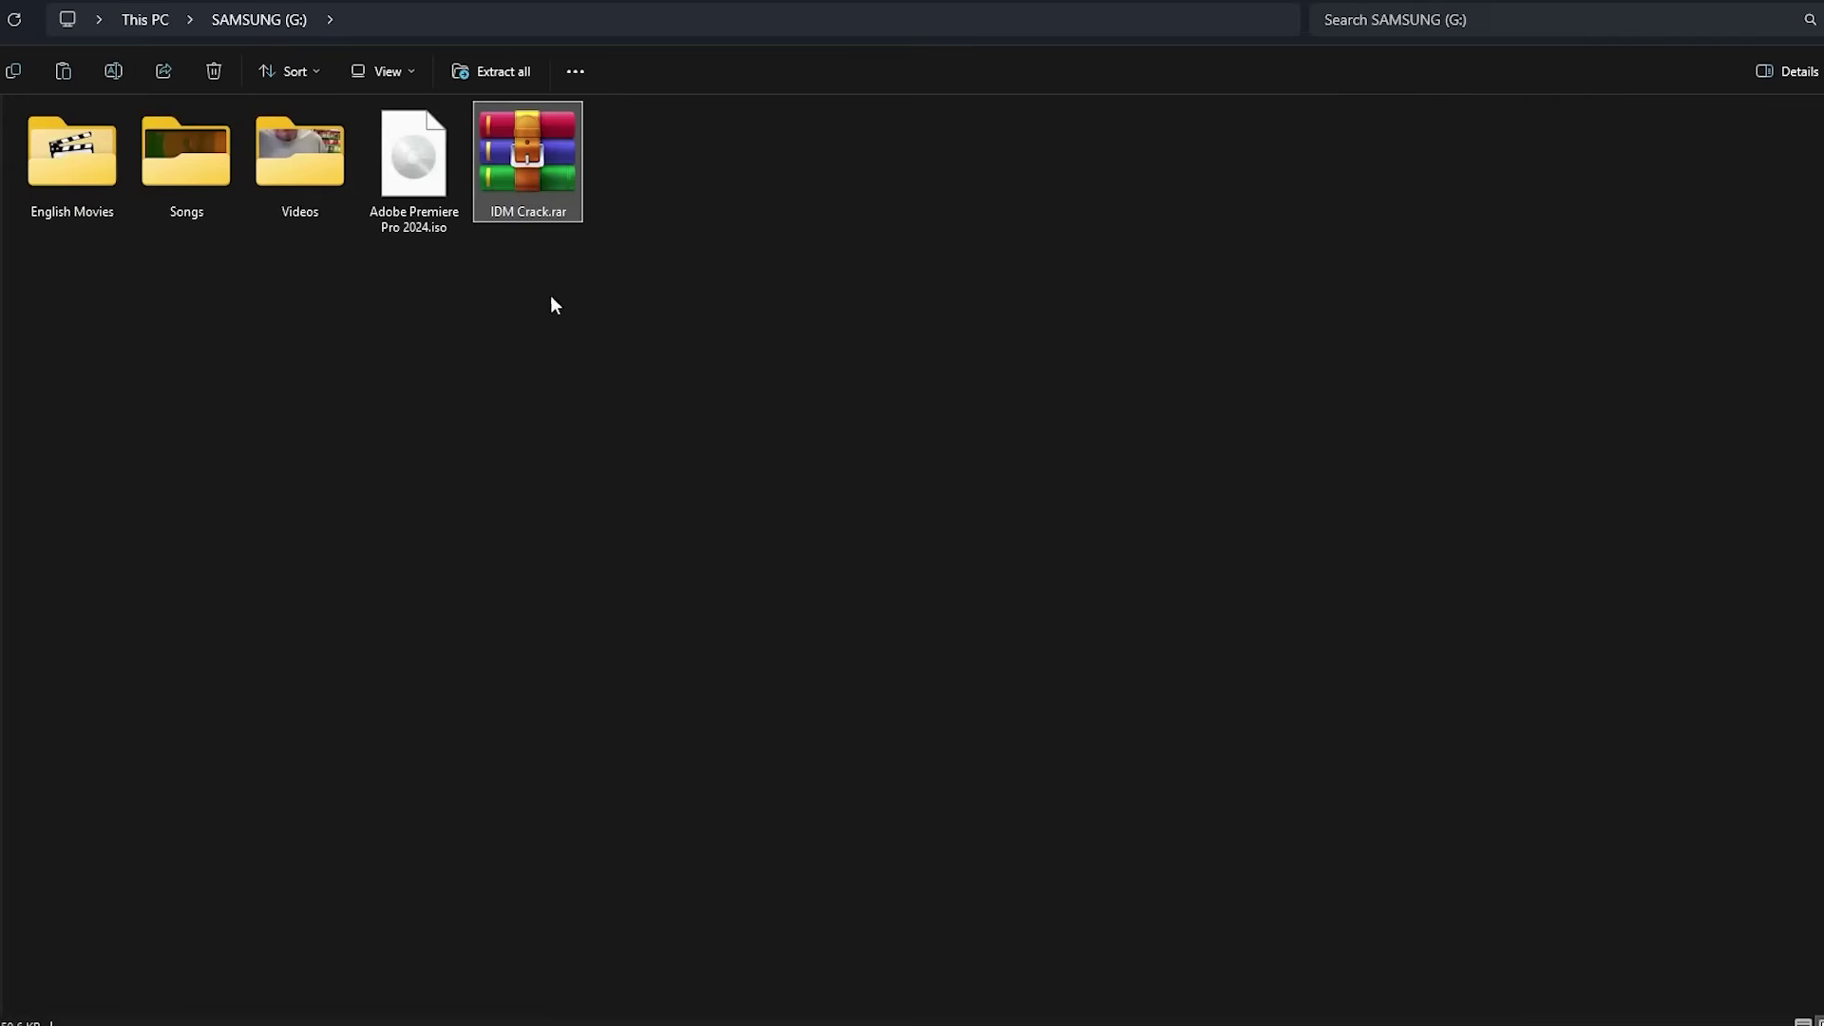
- Copy all four items on D:, then open SAMSUNG (G:) without pasting them
key("alt+Left")
key("alt+Left")
left_click_drag(558, 268, 65, 151)
right_click(298, 202)
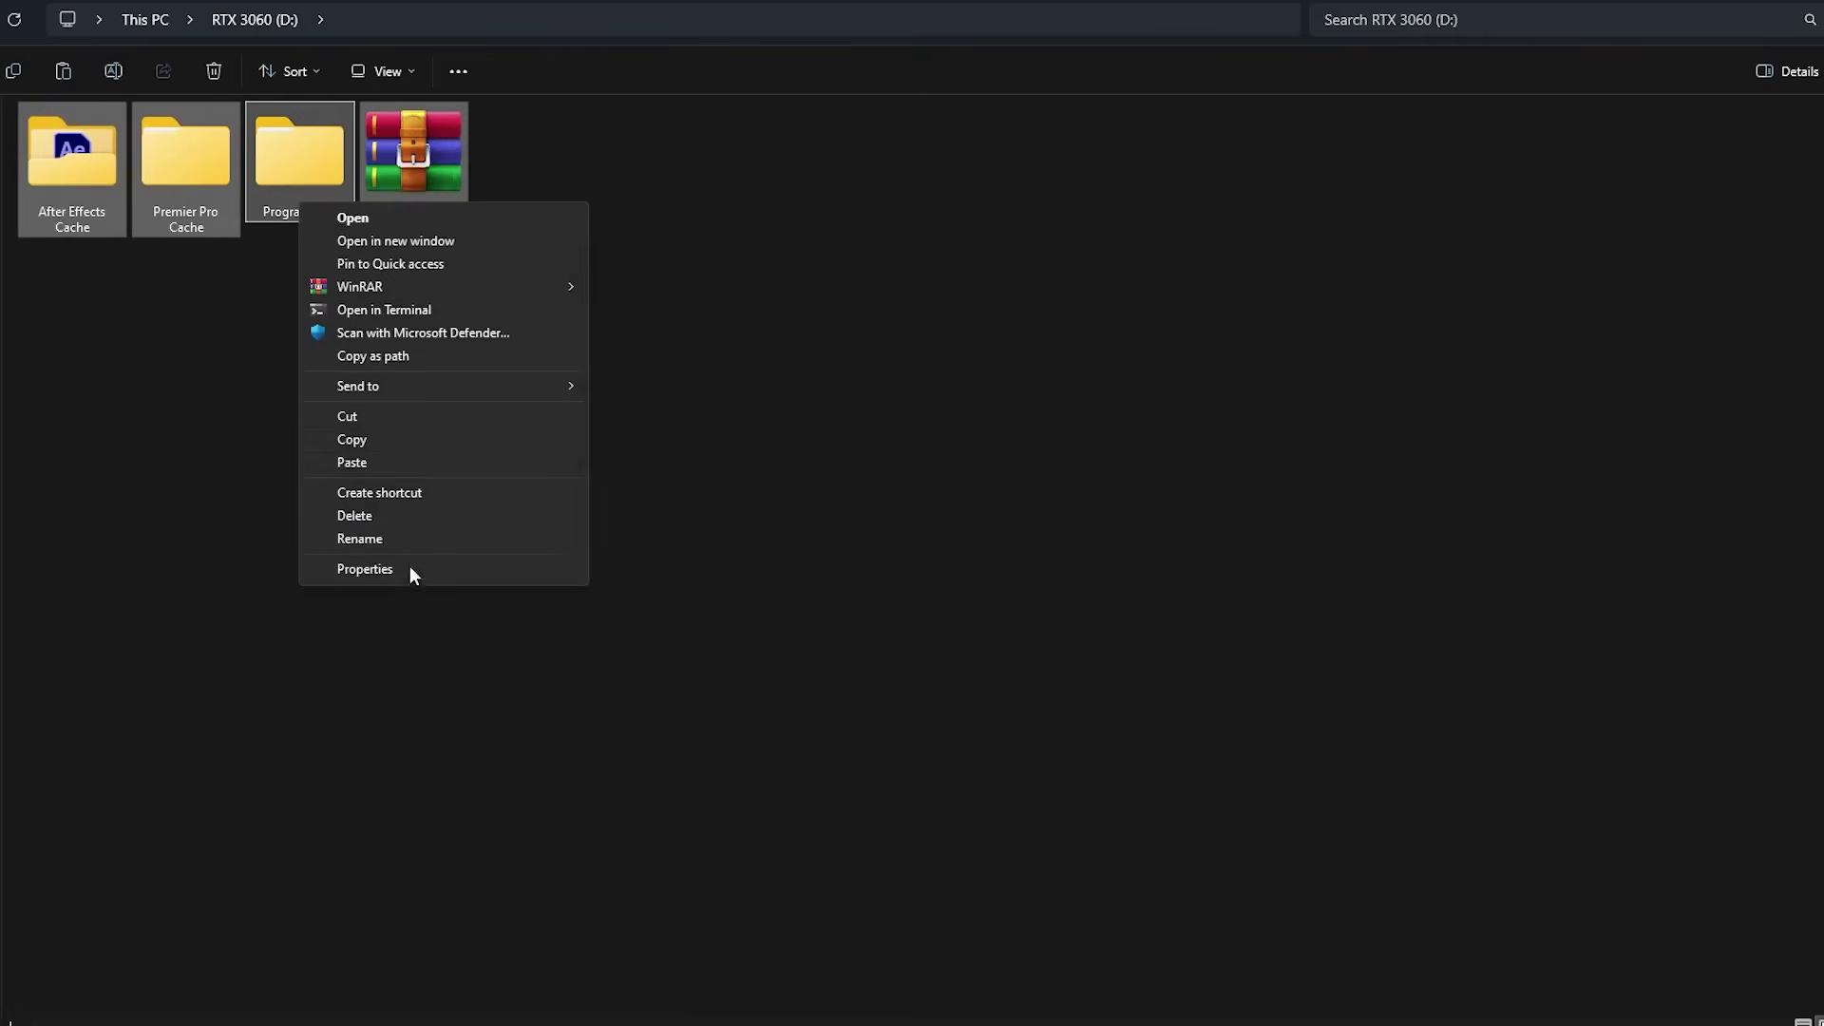
left_click(426, 440)
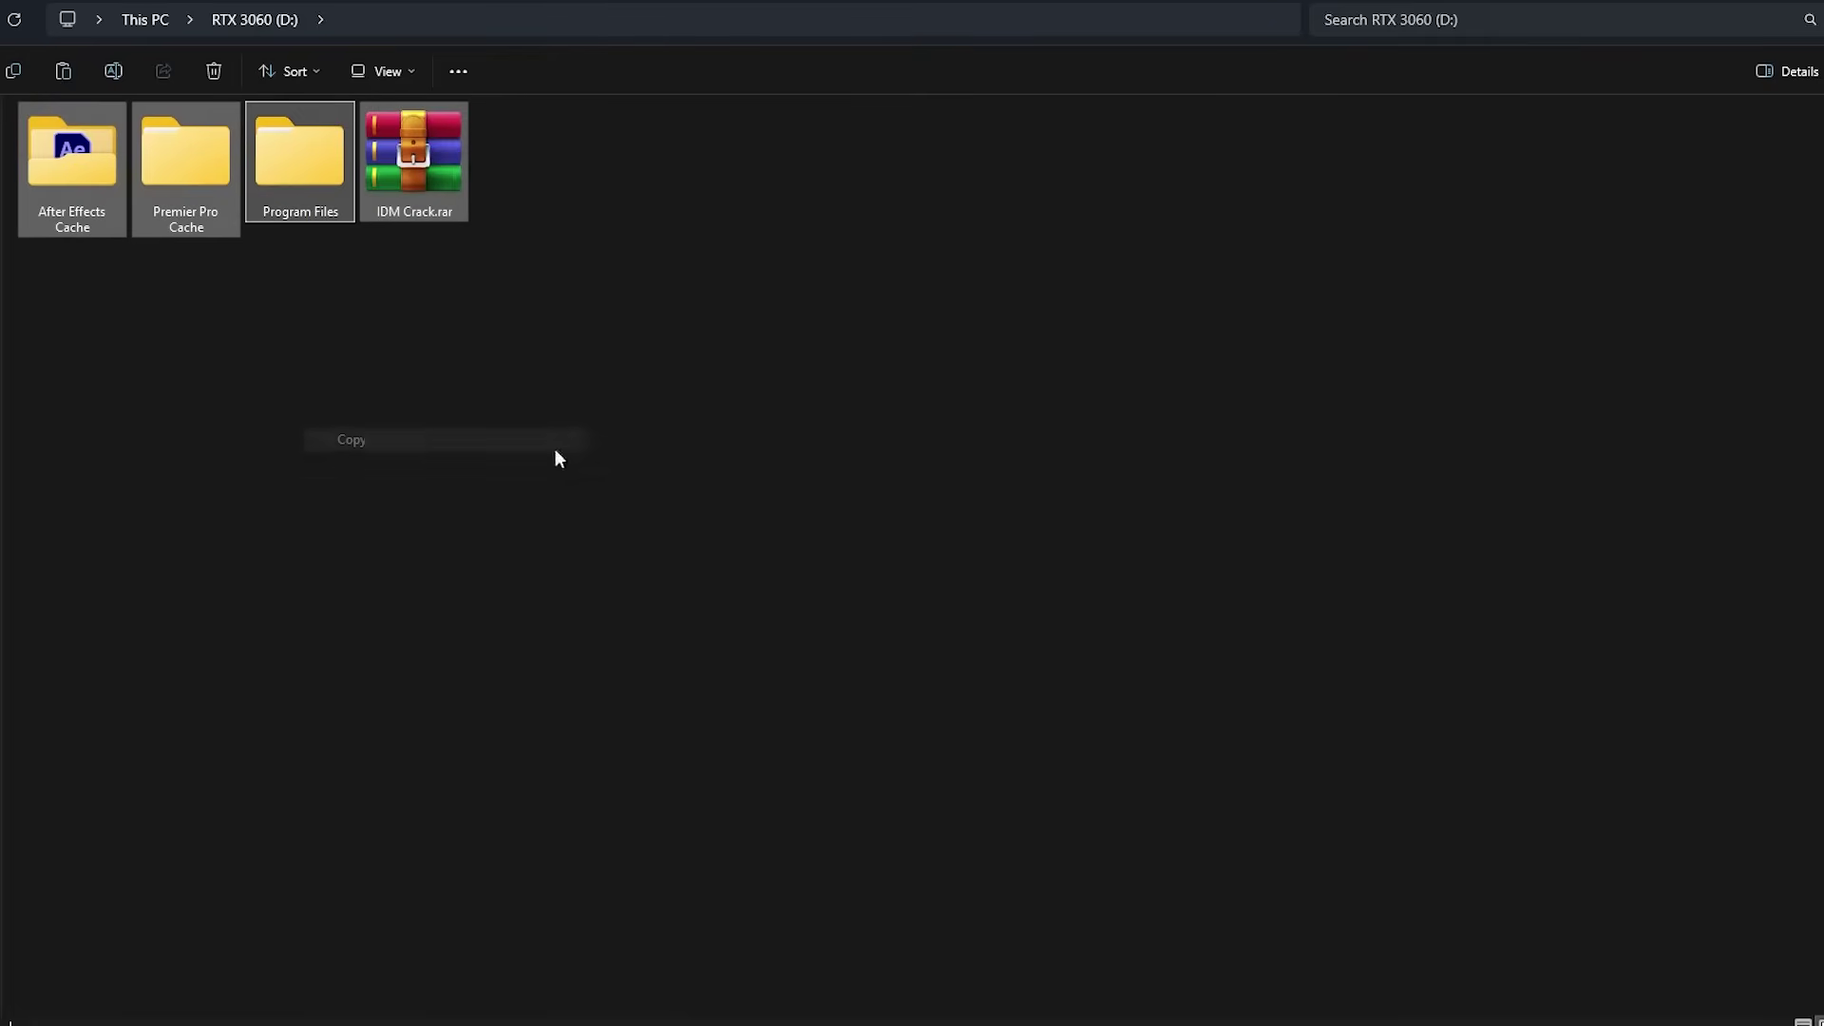
left_click(808, 464)
key("alt+Left")
double_click(1150, 167)
right_click(573, 346)
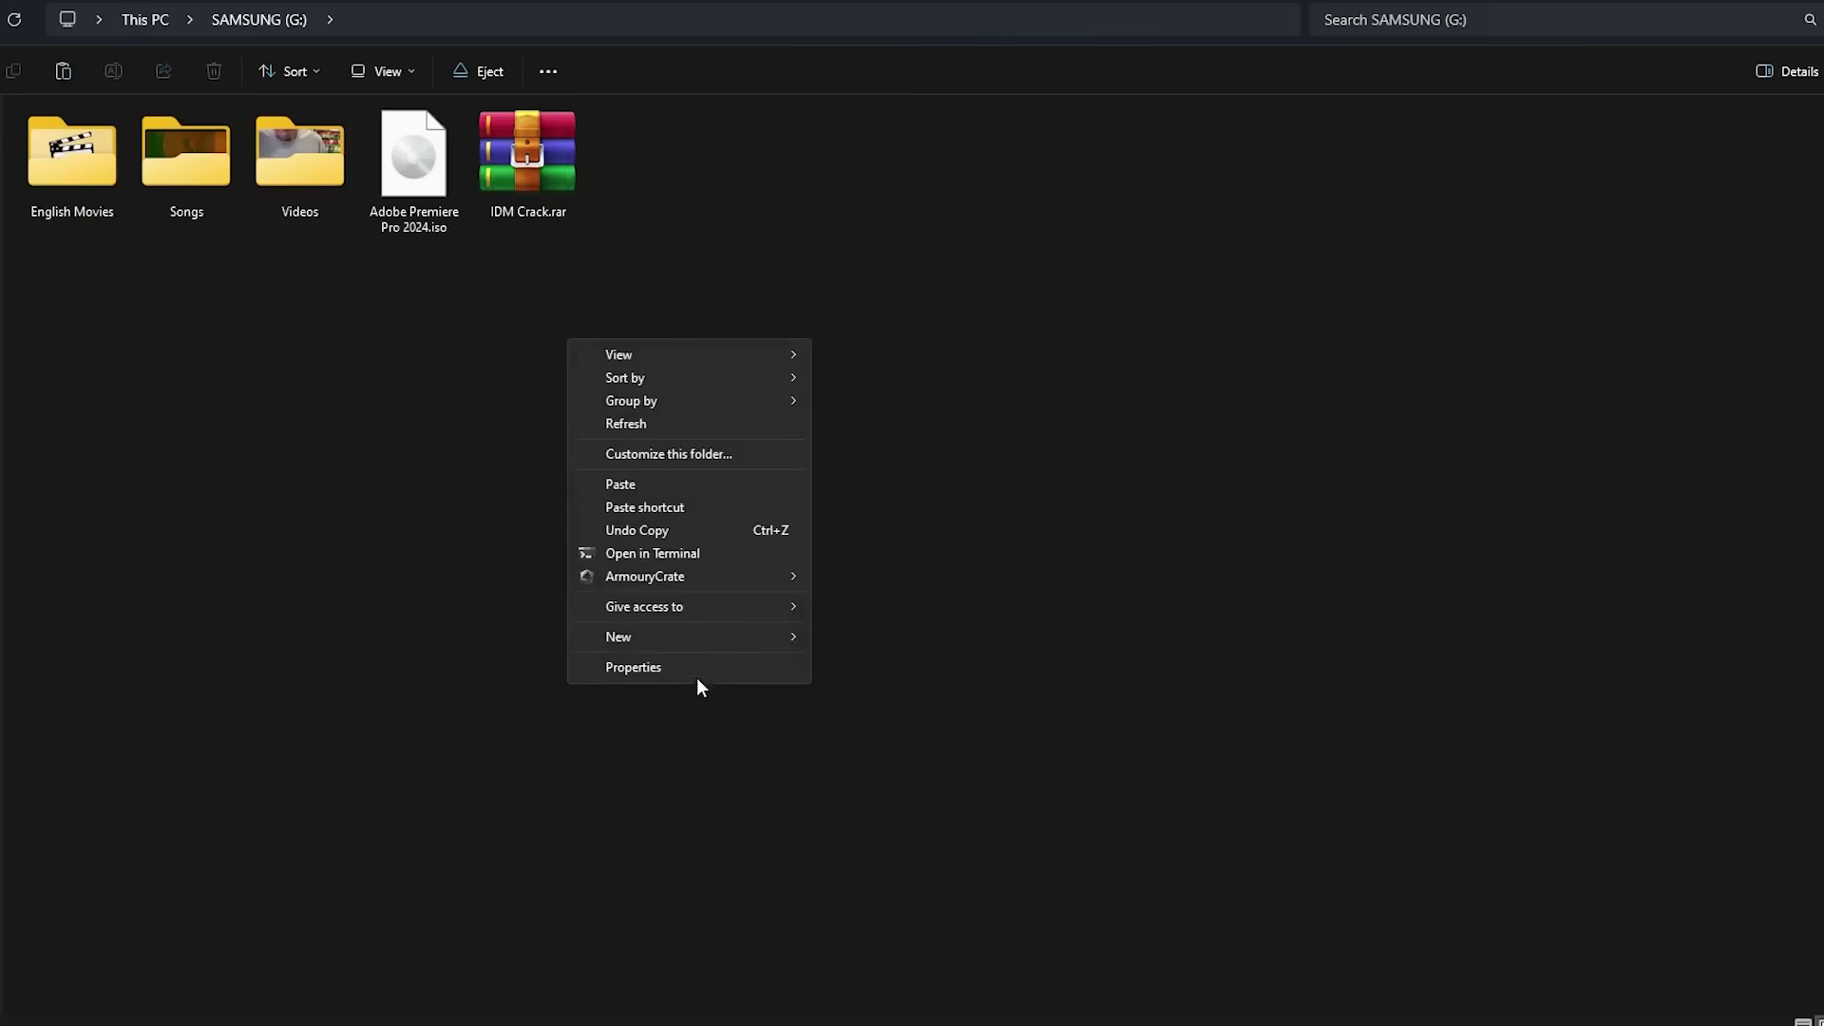
left_click(880, 487)
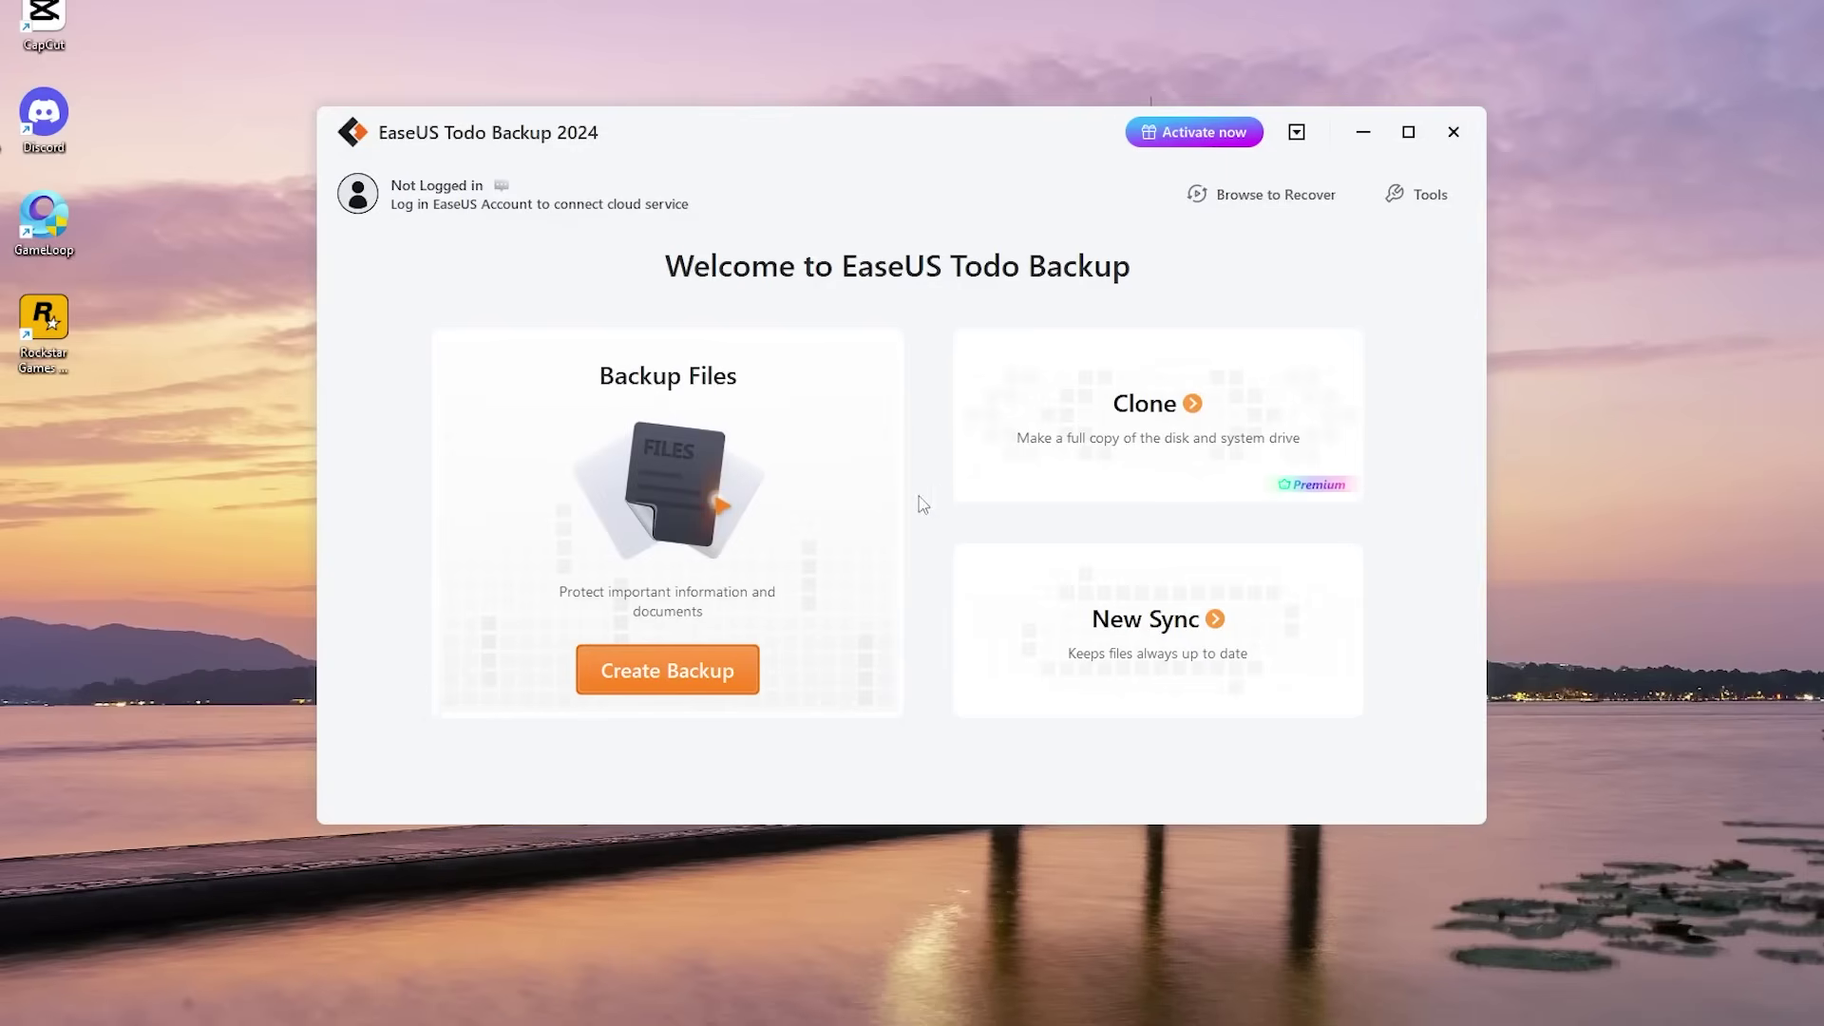
- Create a new backup with USB (G:) as the destination
left_click(691, 682)
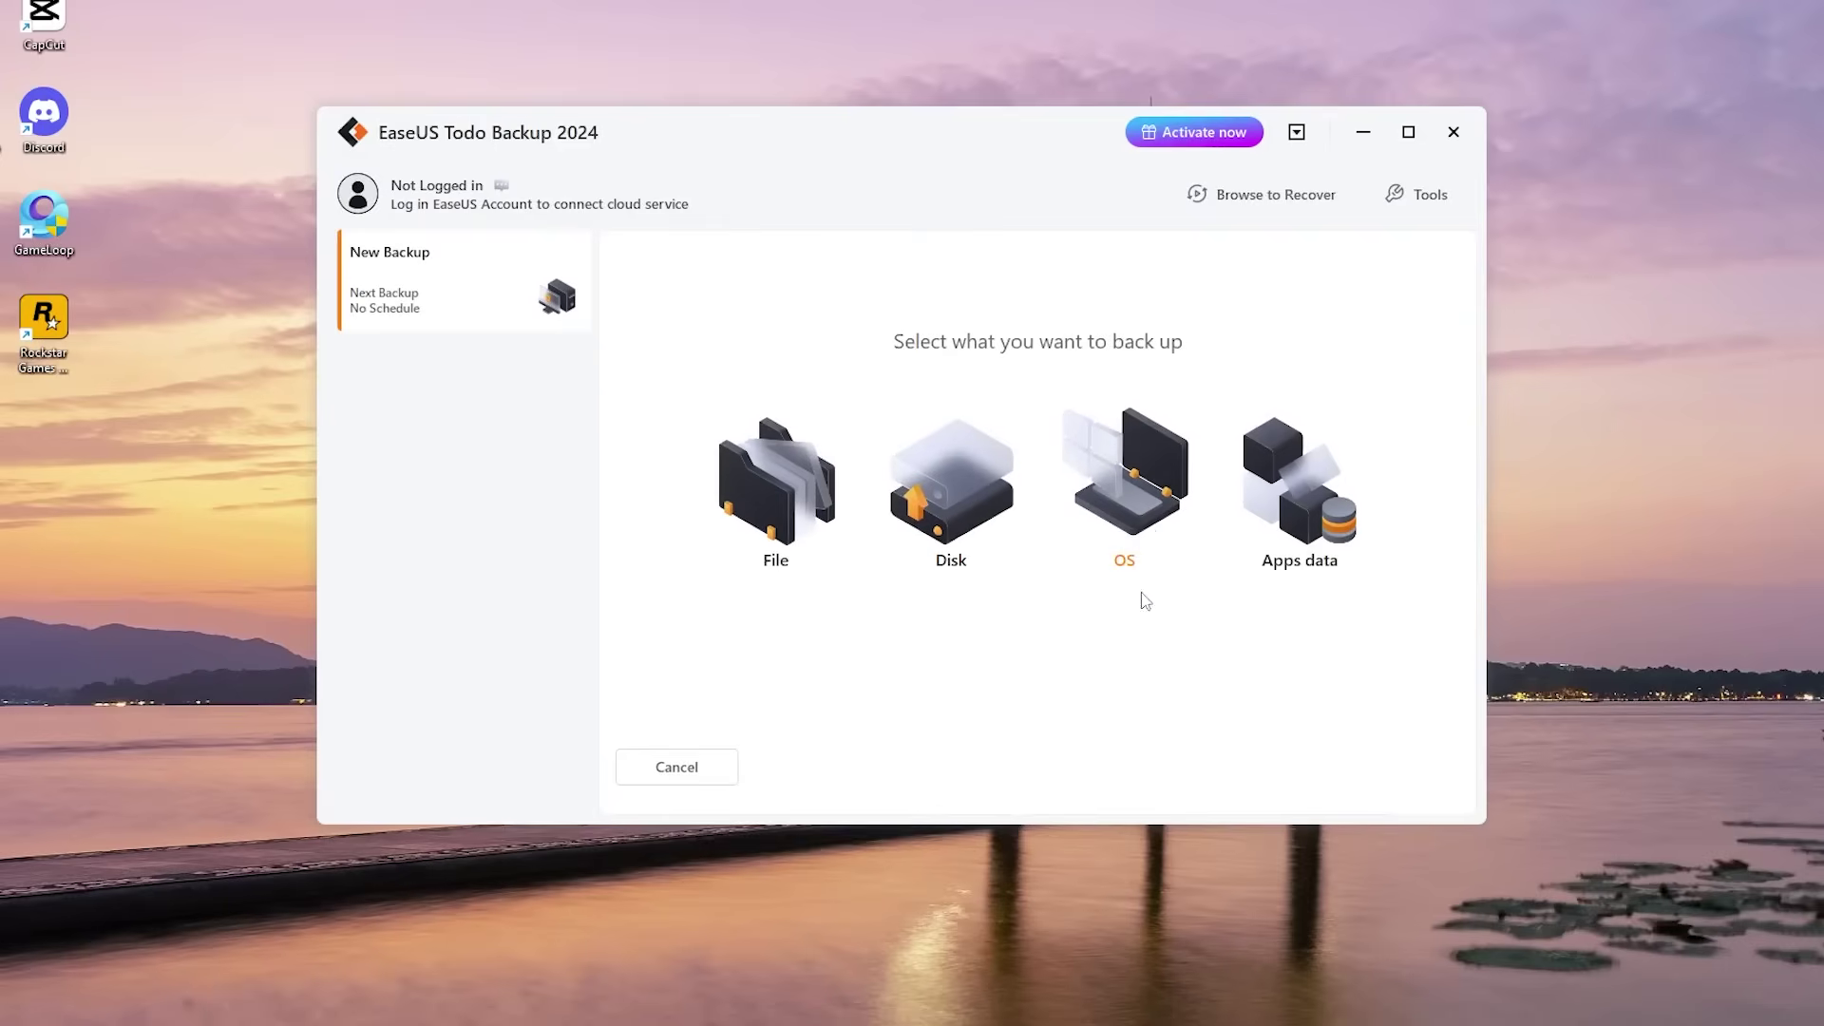
left_click(830, 649)
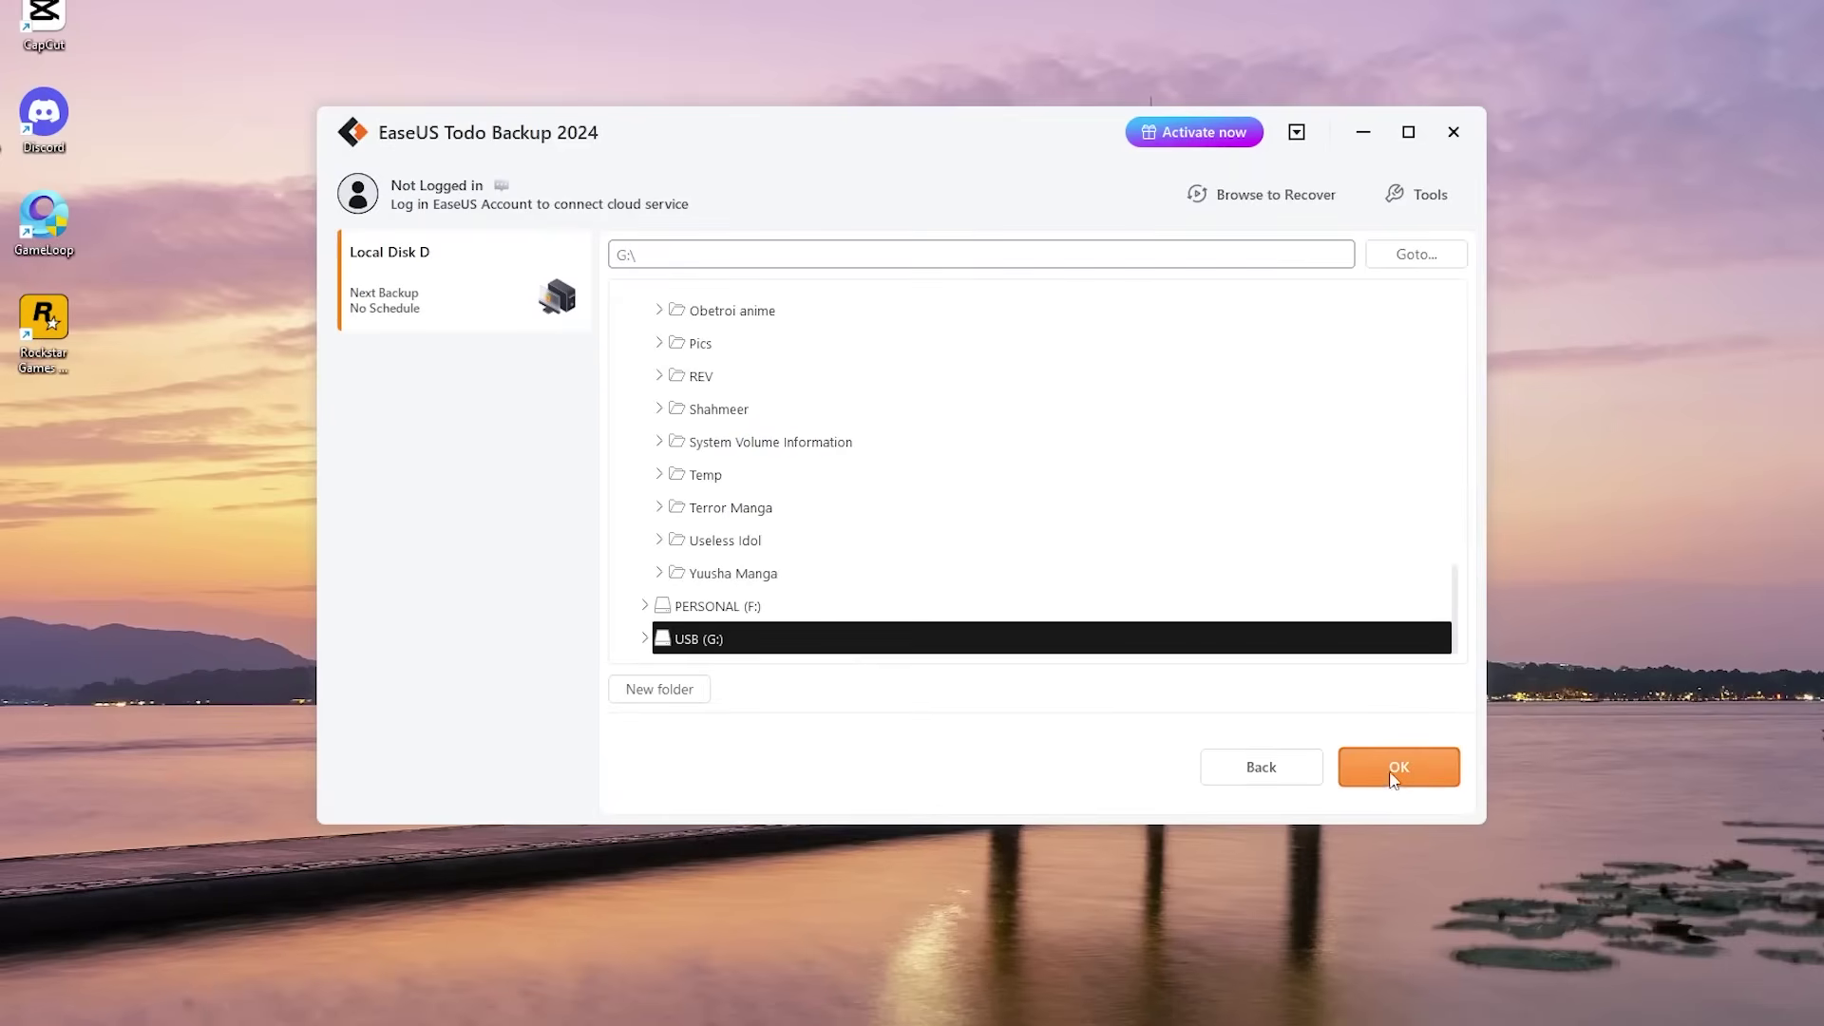
left_click(1393, 772)
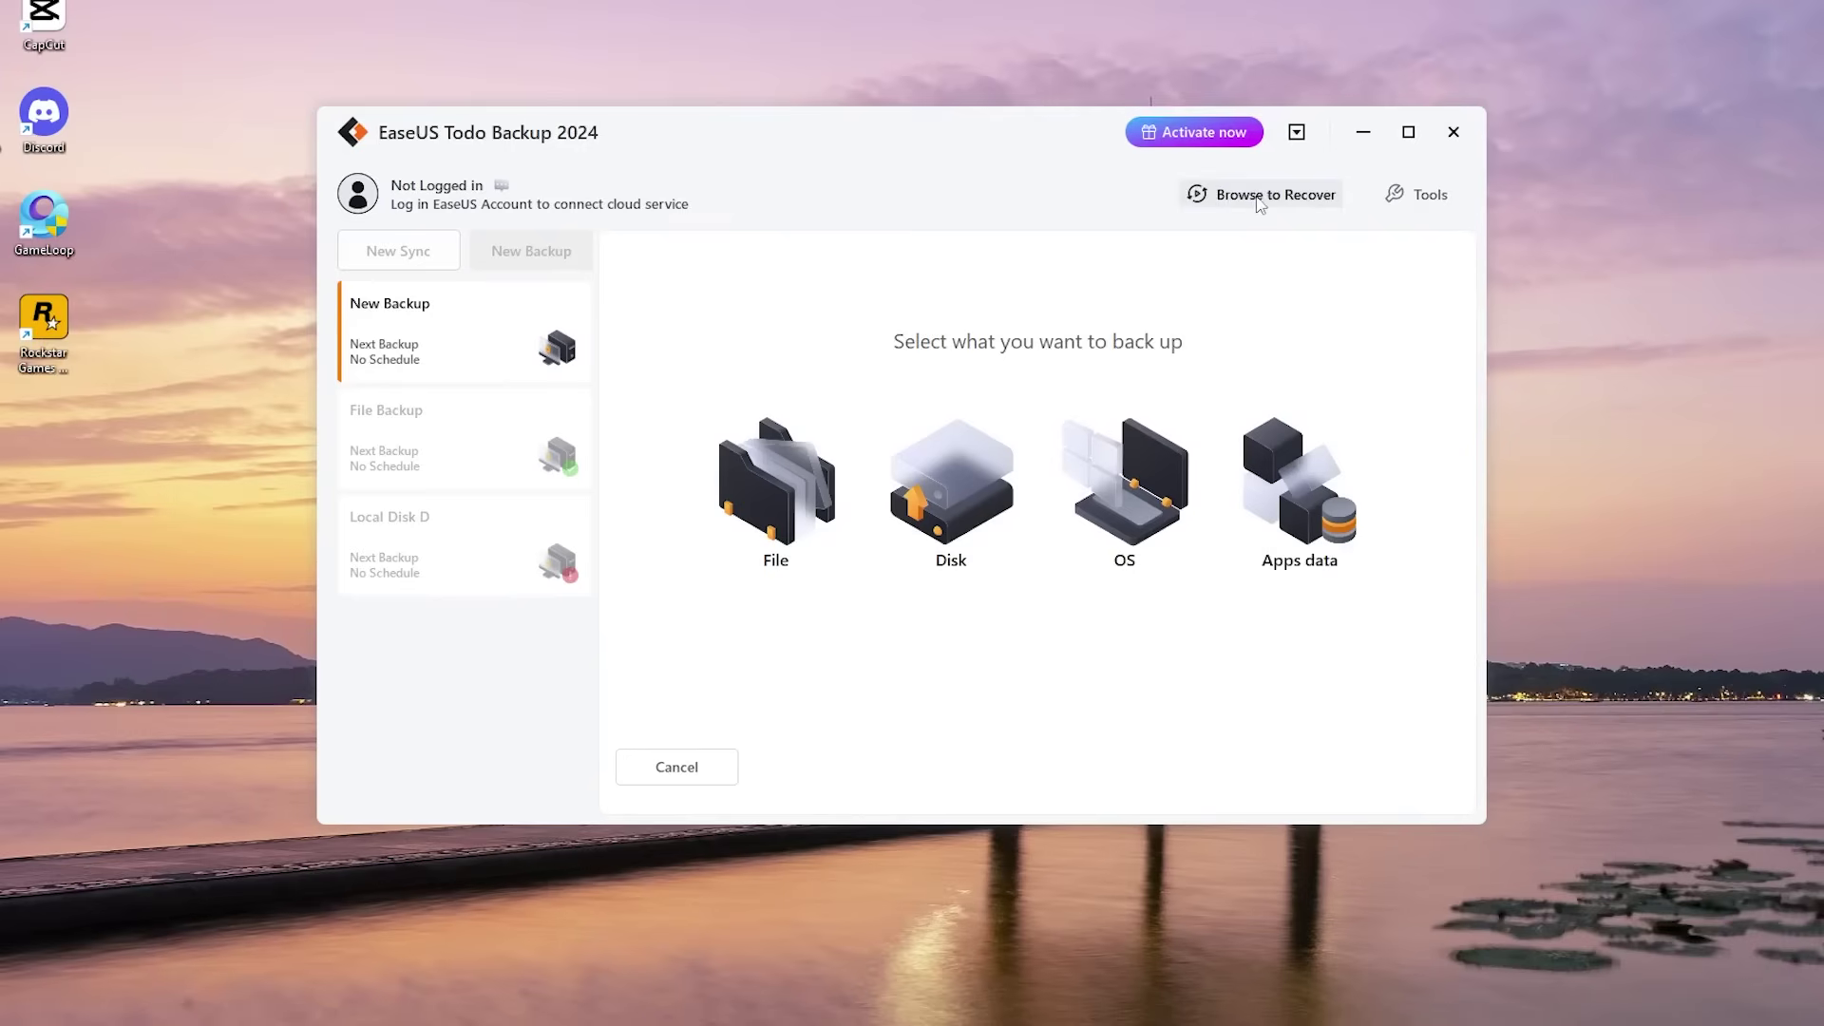
- Recover File Backup_20241010_Full_v1.pbd from the local G: drive to RTX 3060 (D:)
left_click(1257, 195)
left_click(946, 410)
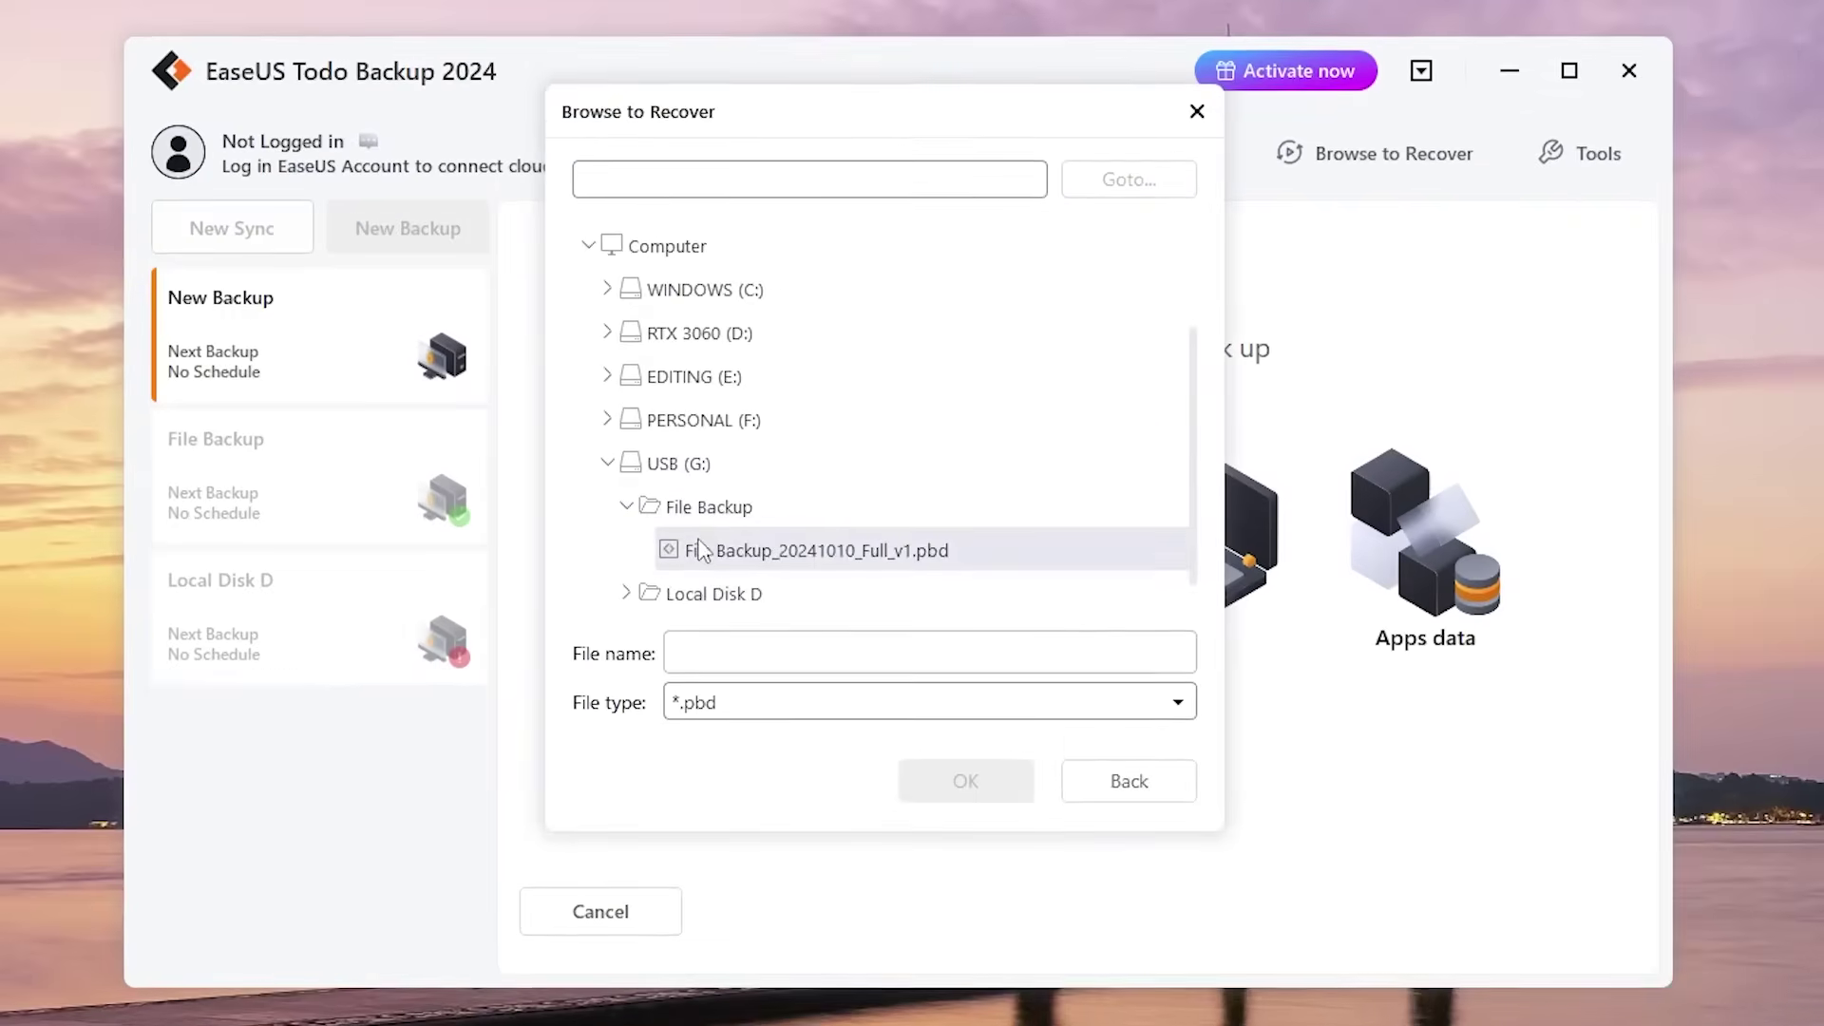
left_click(701, 549)
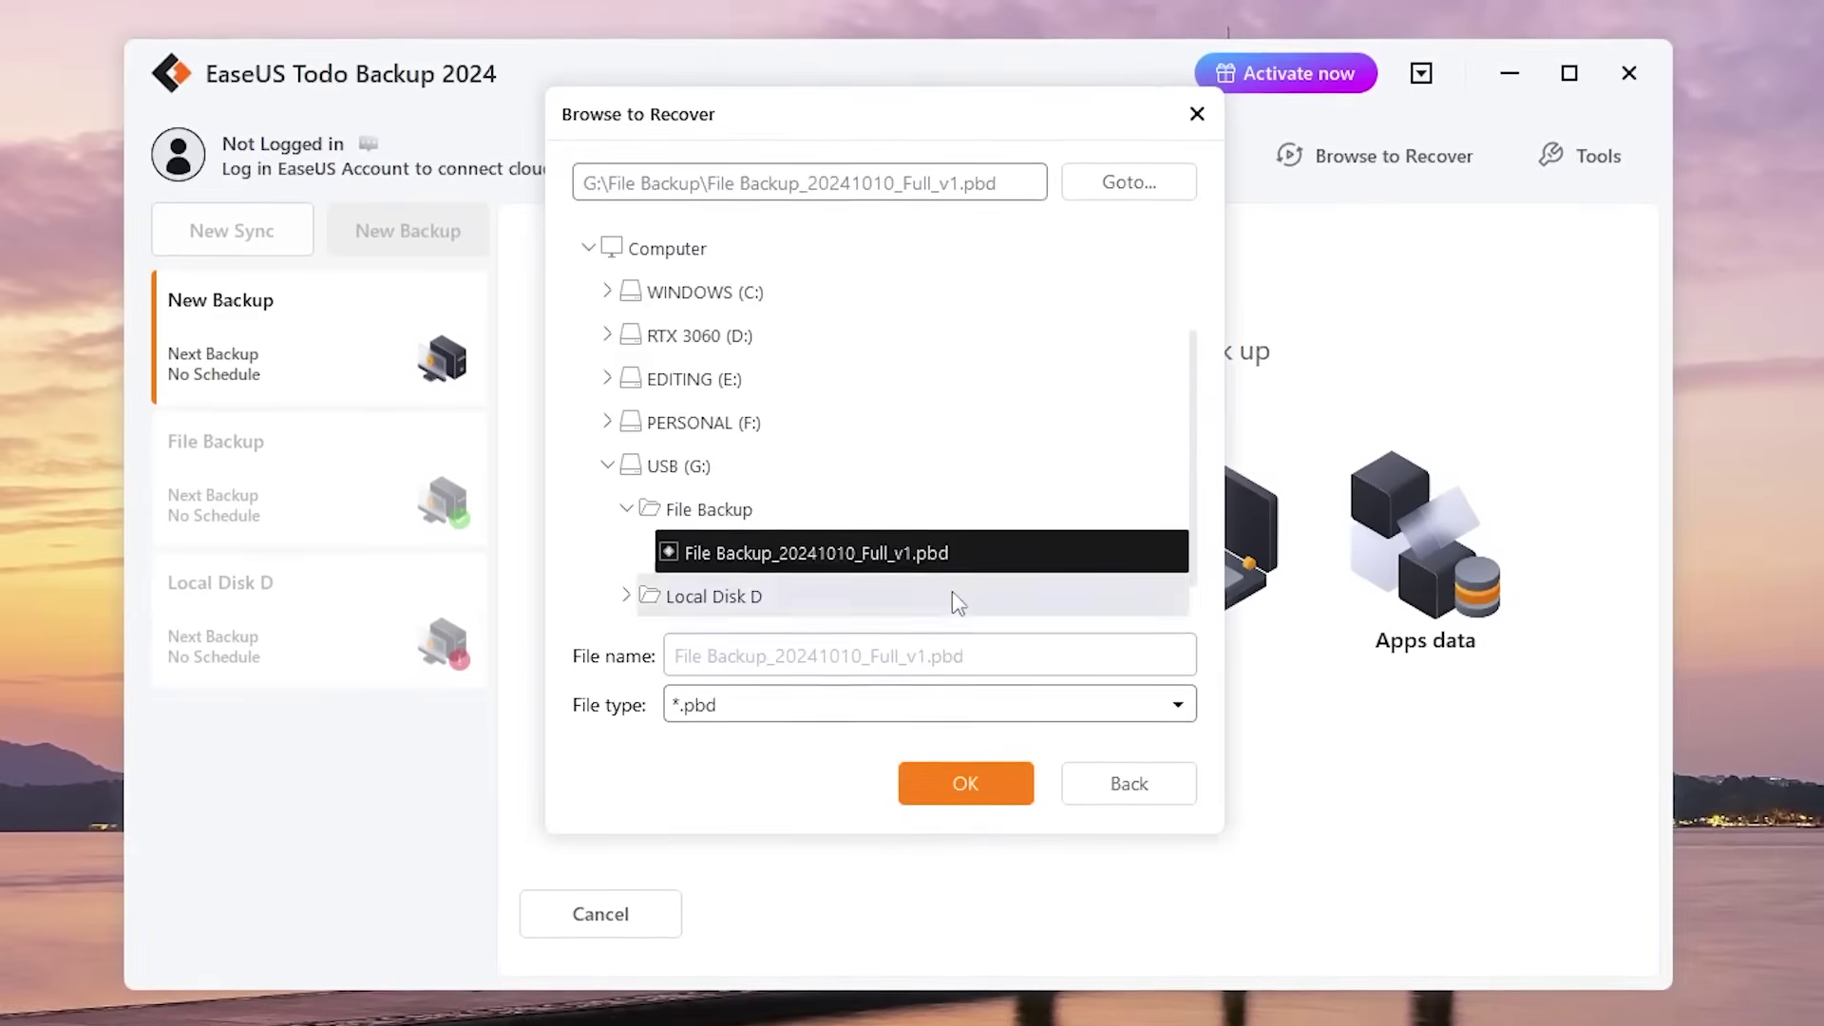
left_click(733, 504)
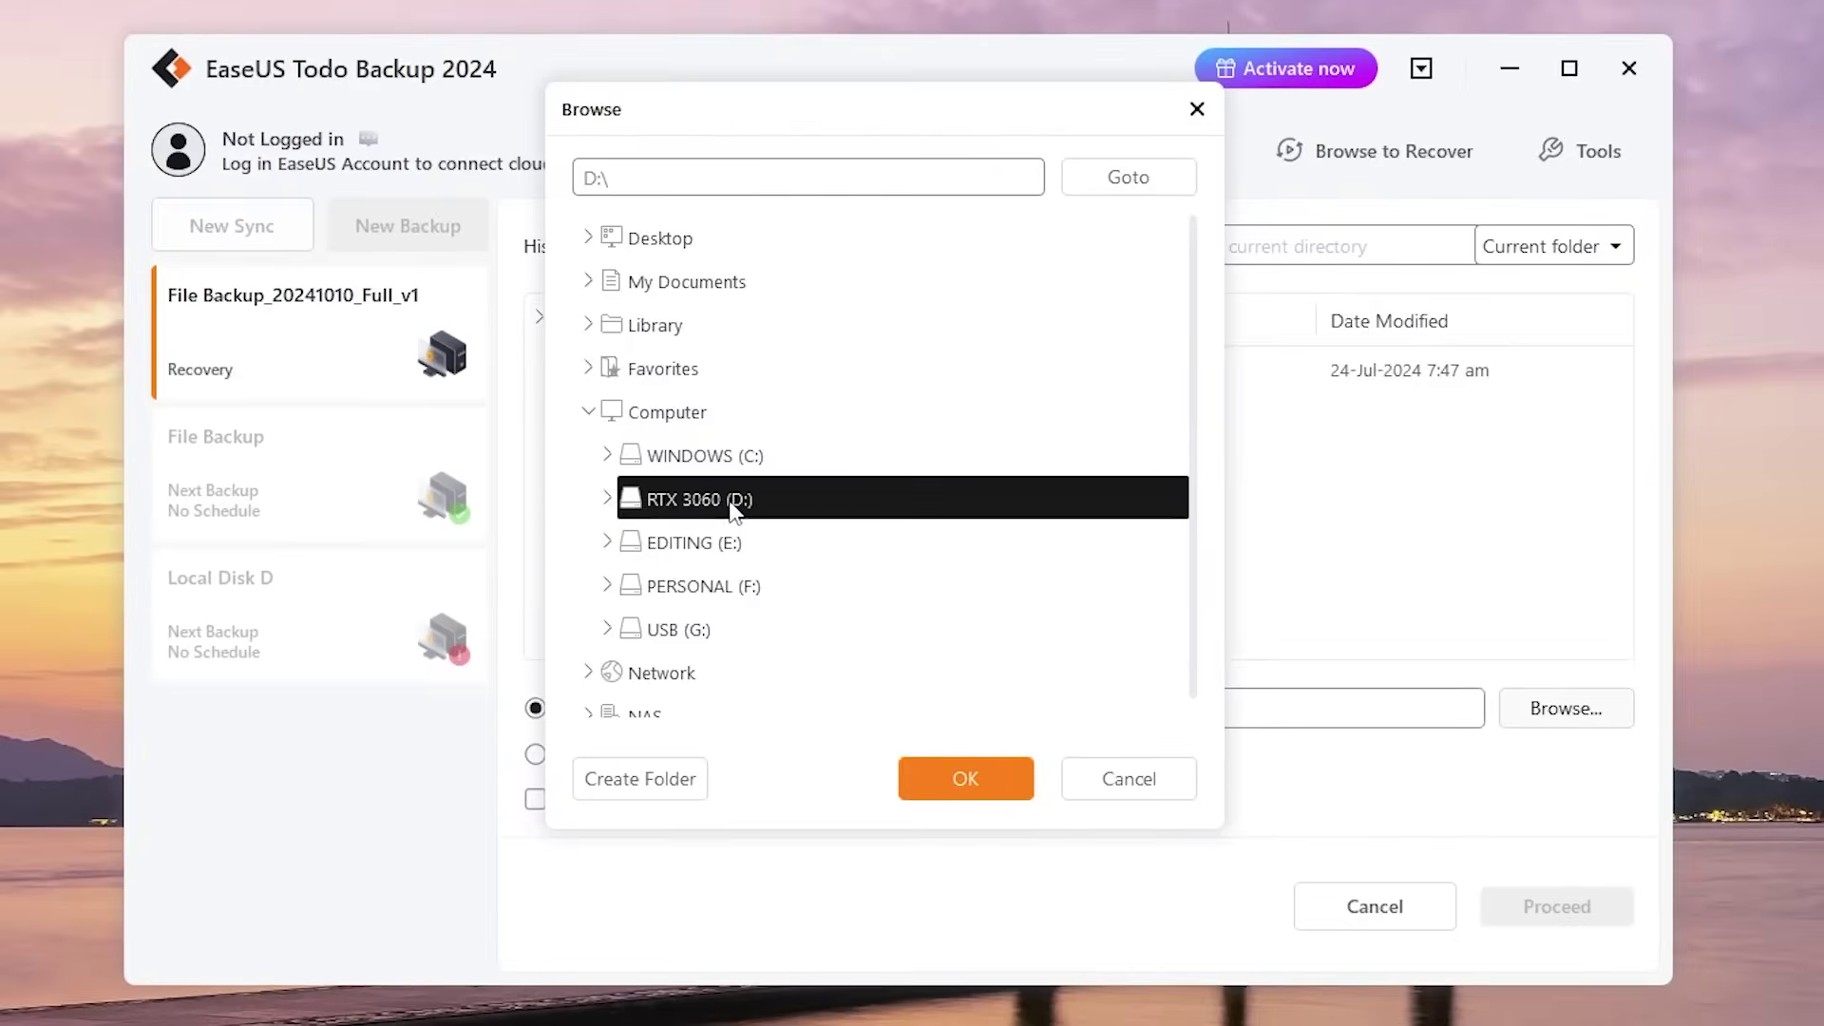
left_click(1009, 765)
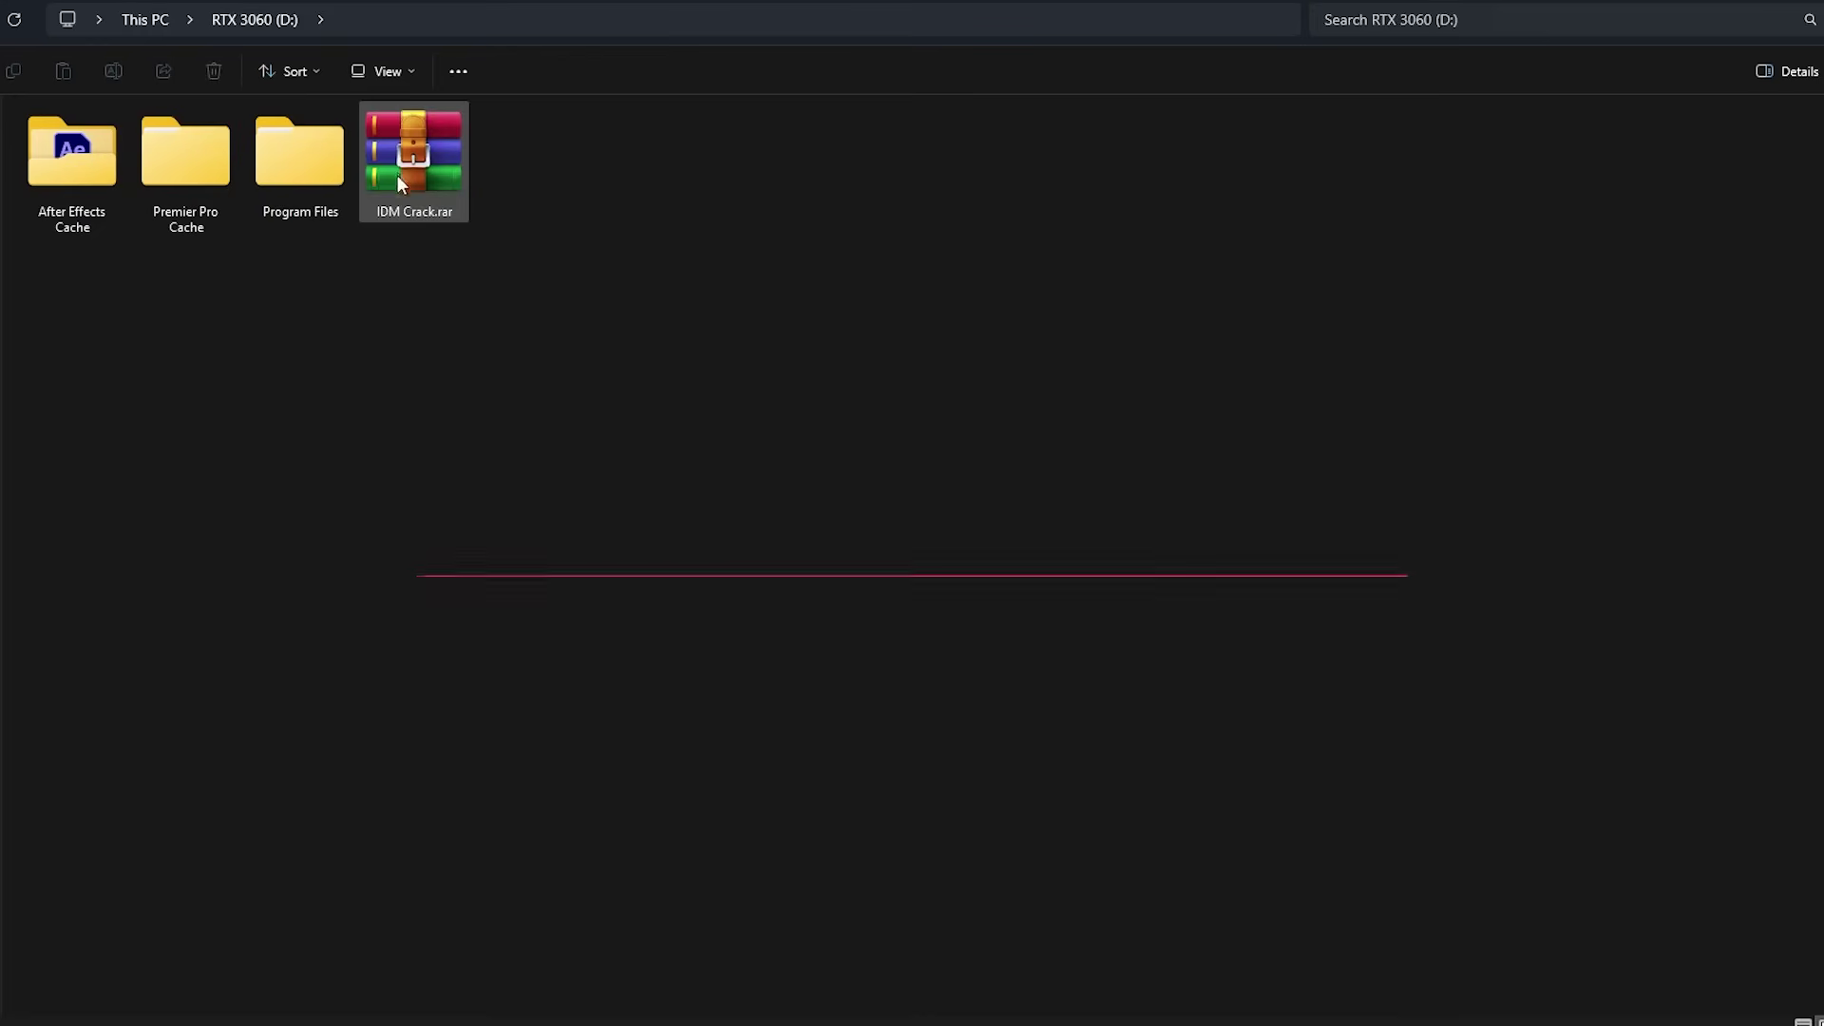
- Replay copying the IDM Crack.rar archive in File Explorer
right_click(402, 193)
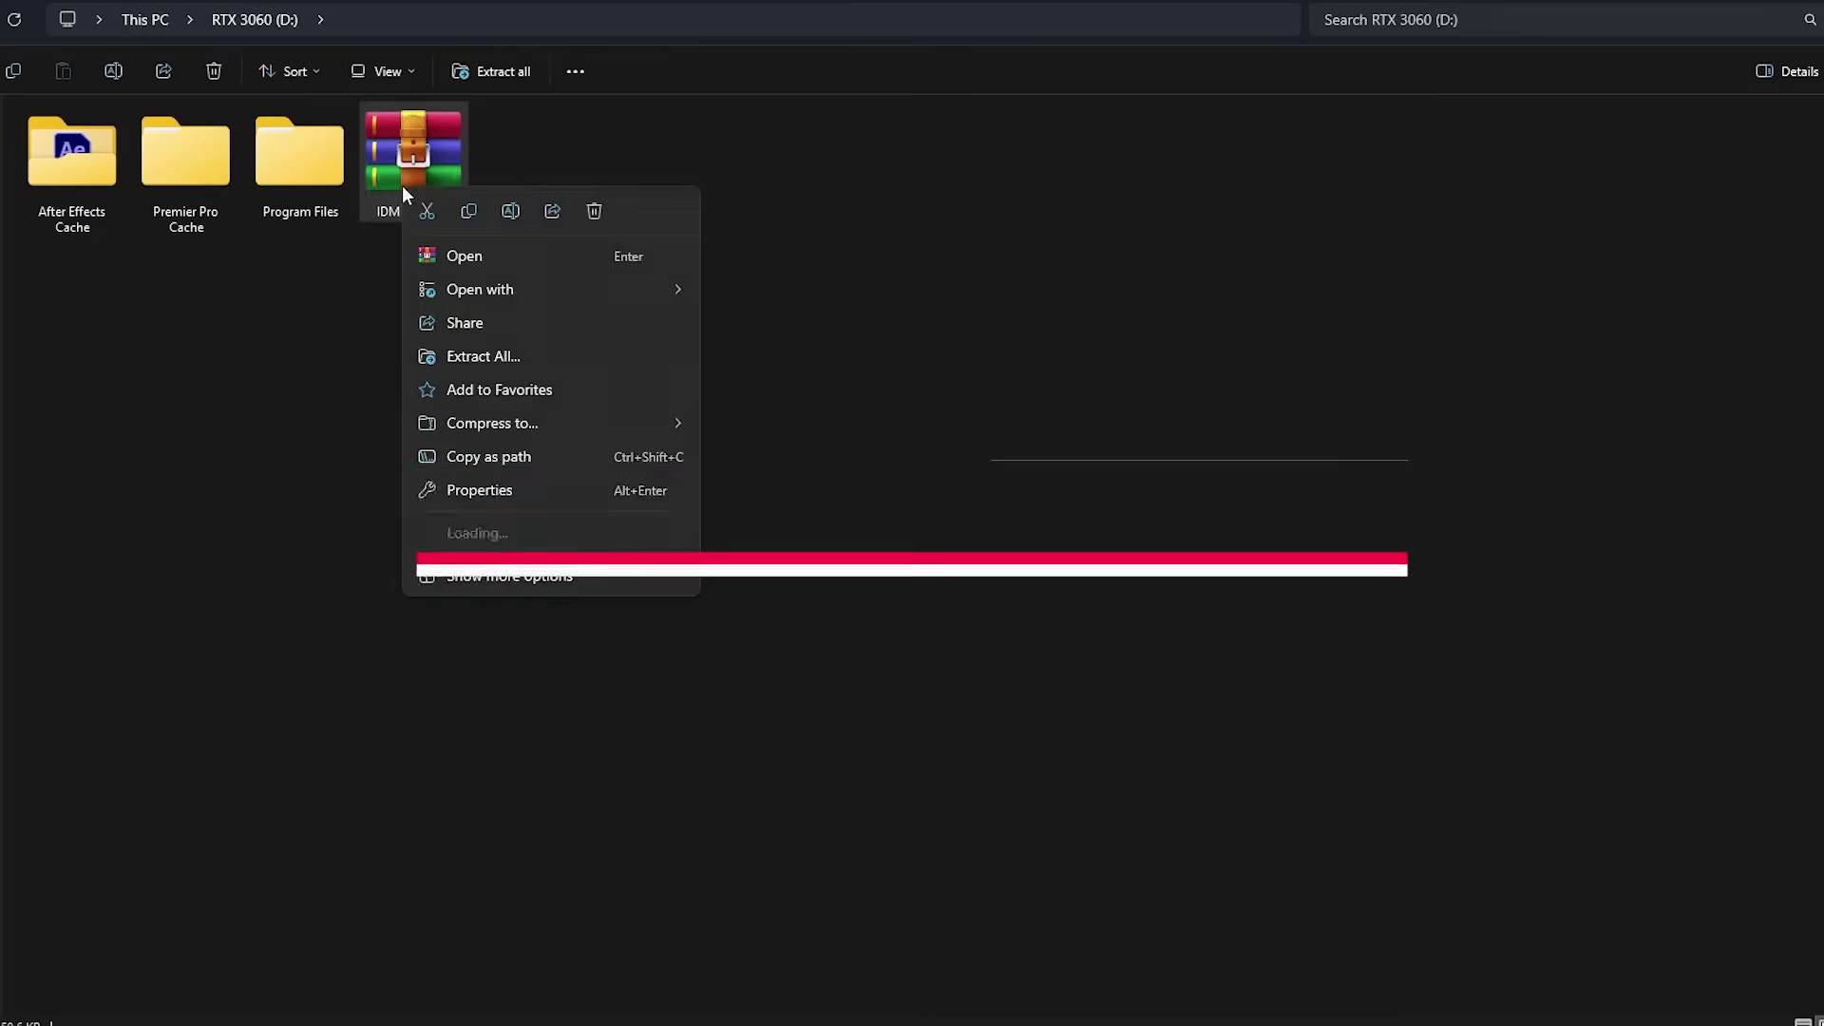
left_click(509, 576)
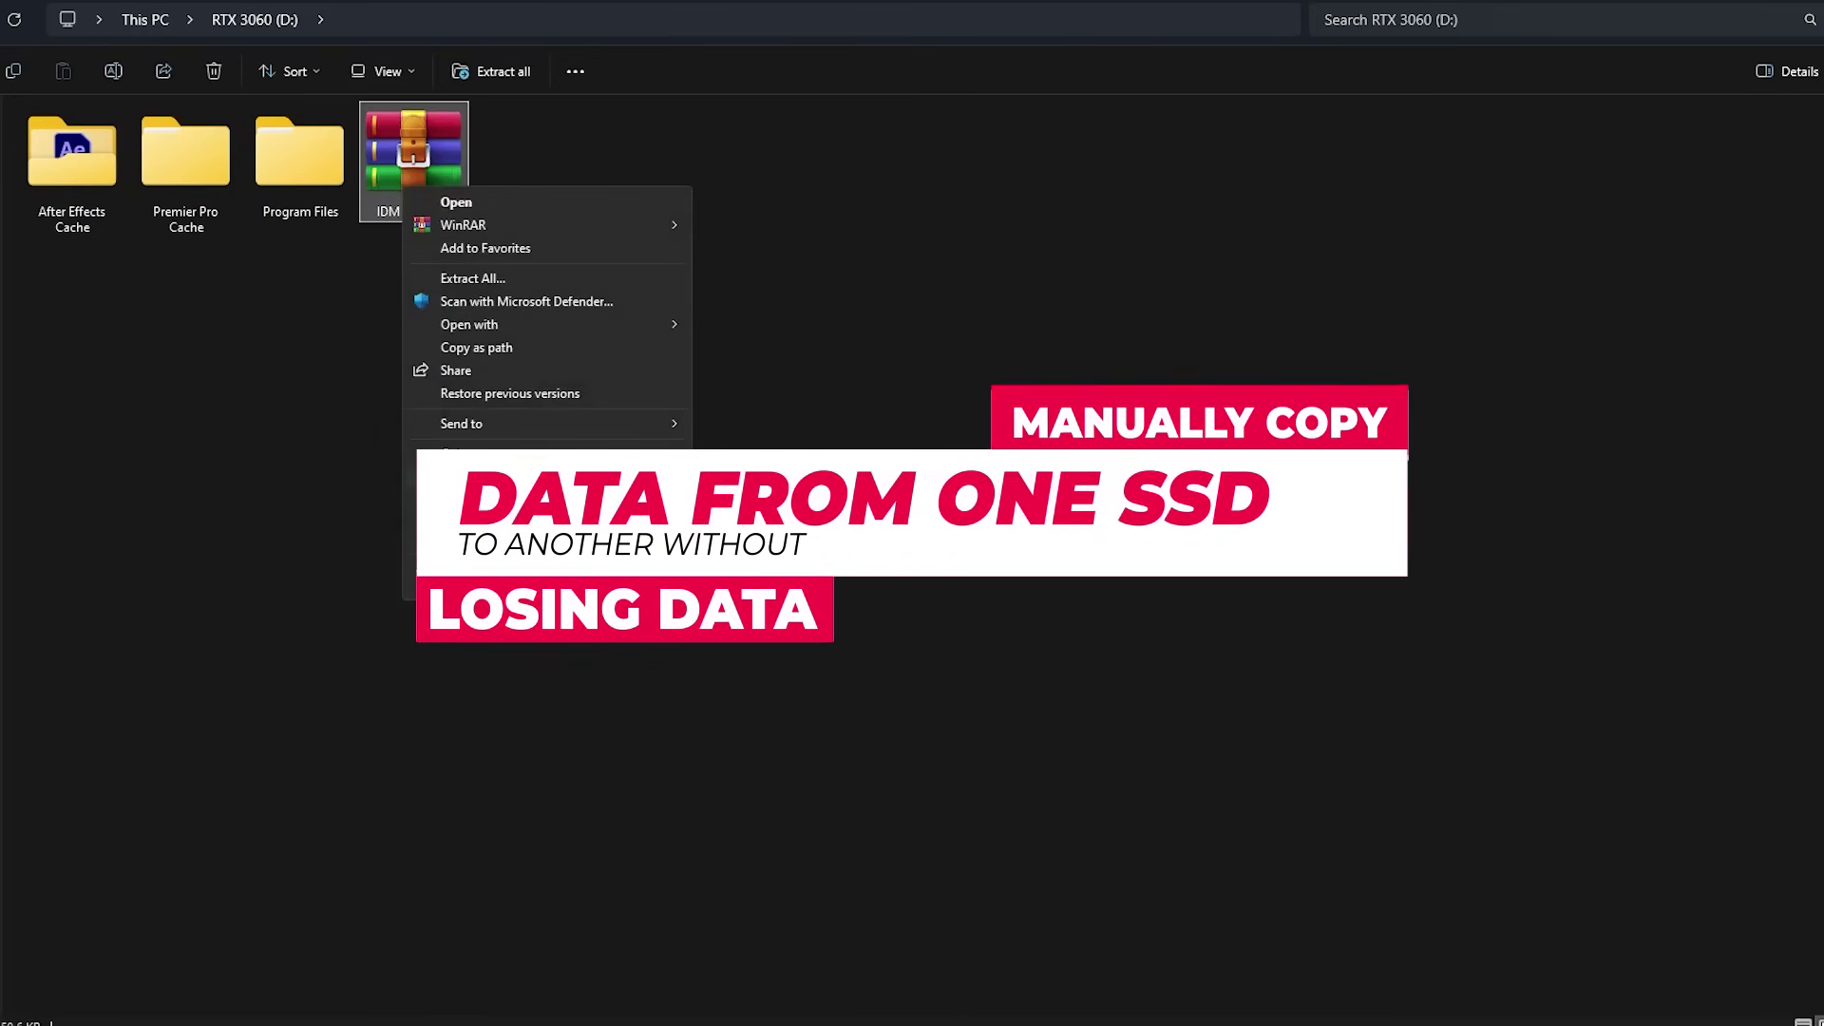
left_click(481, 484)
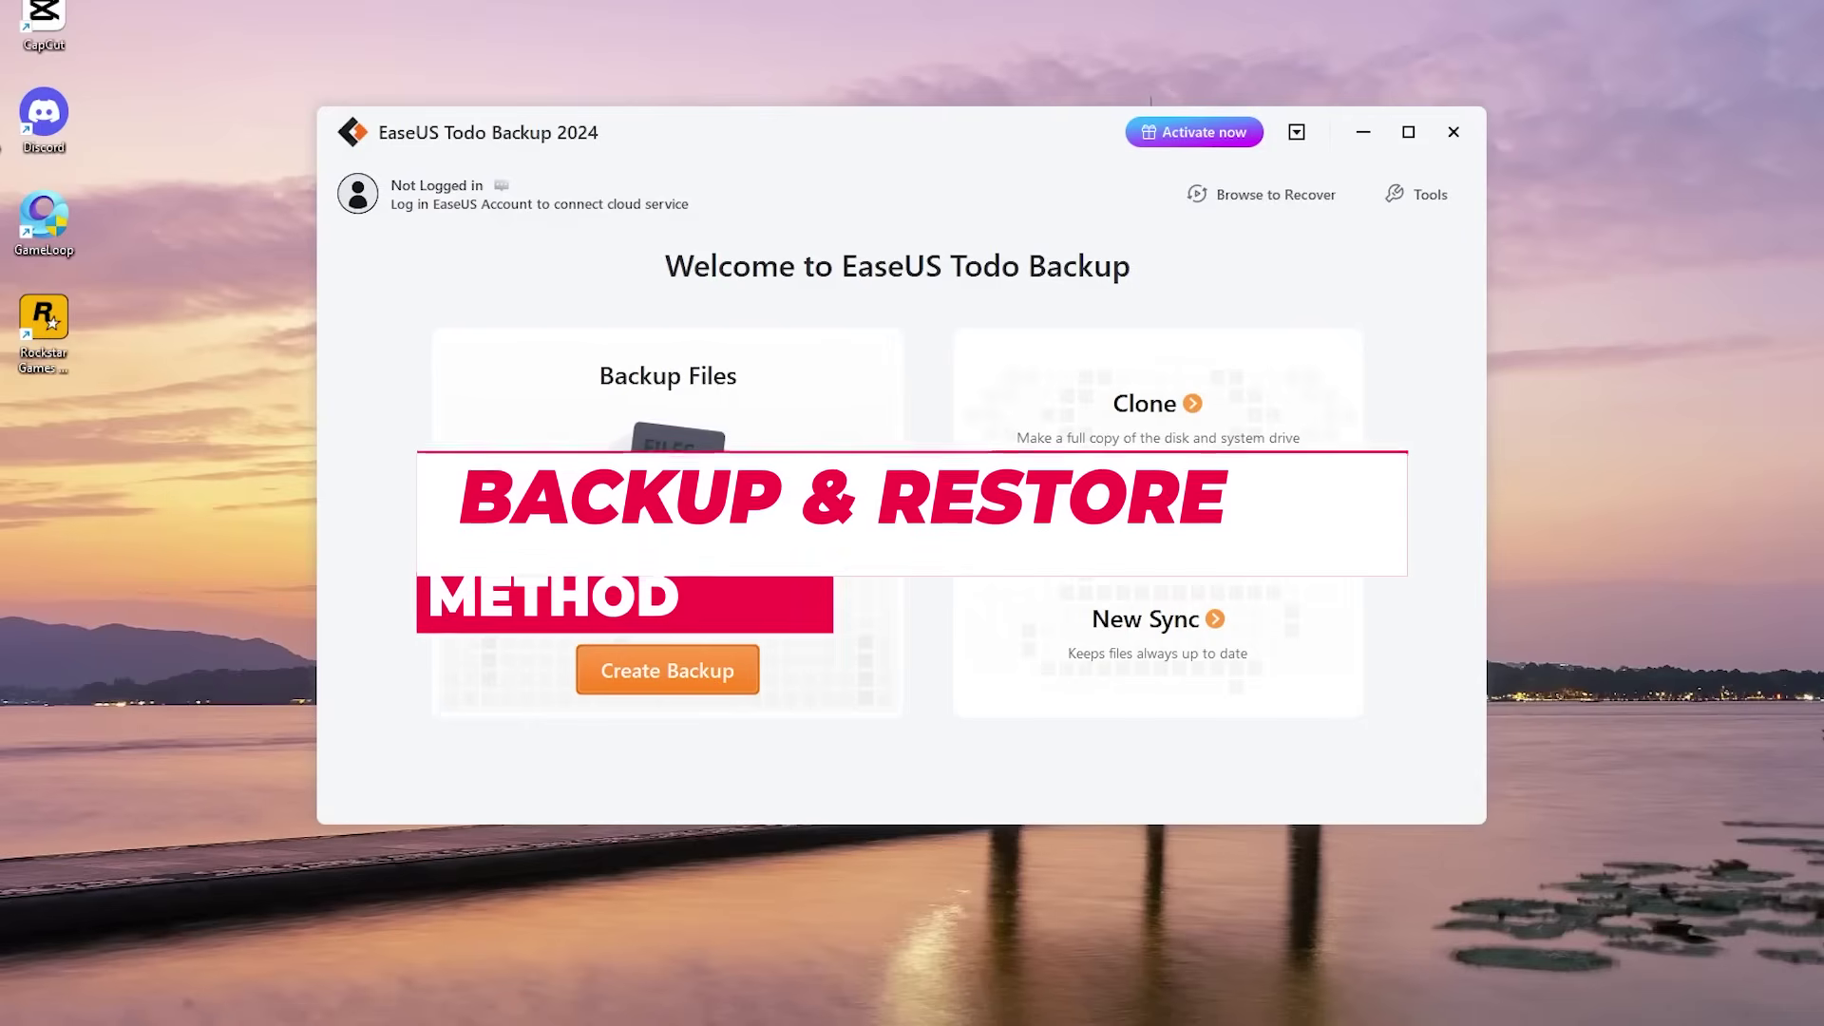
- Replay starting a Todo Backup, then pick System Mode with Disk 0 in Disk Copy
left_click(691, 678)
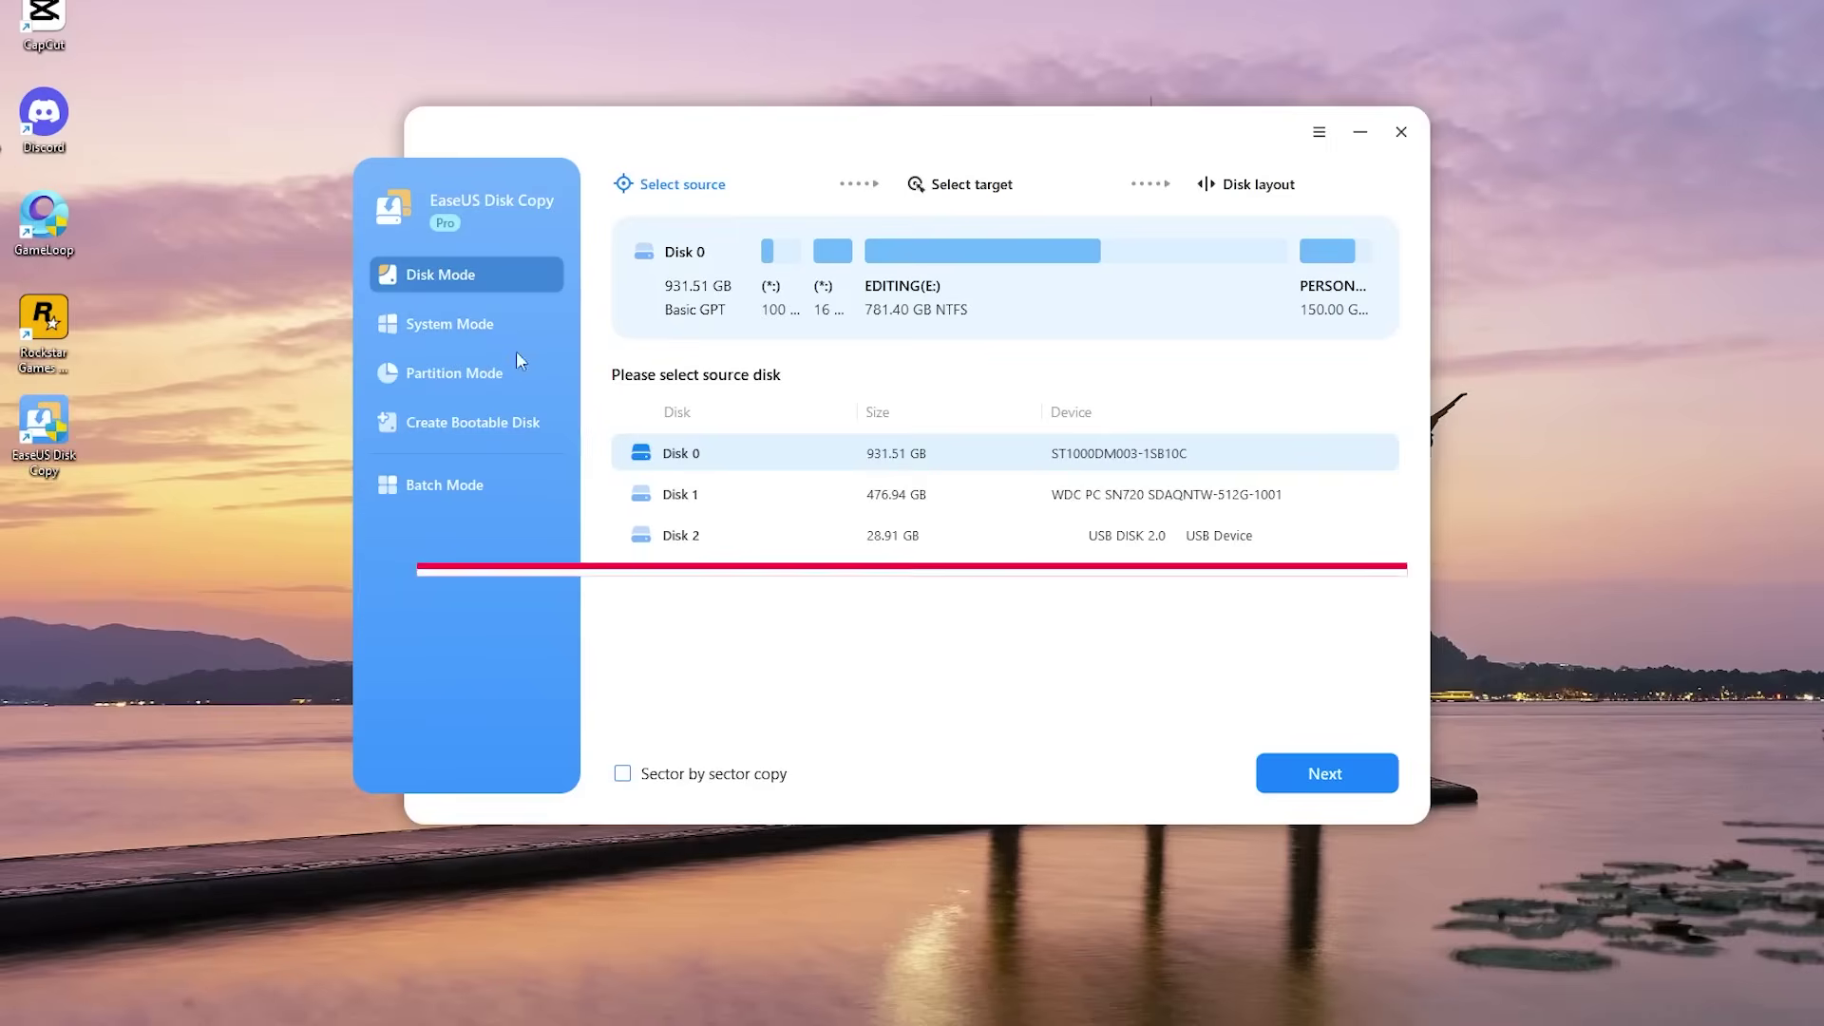
left_click(476, 319)
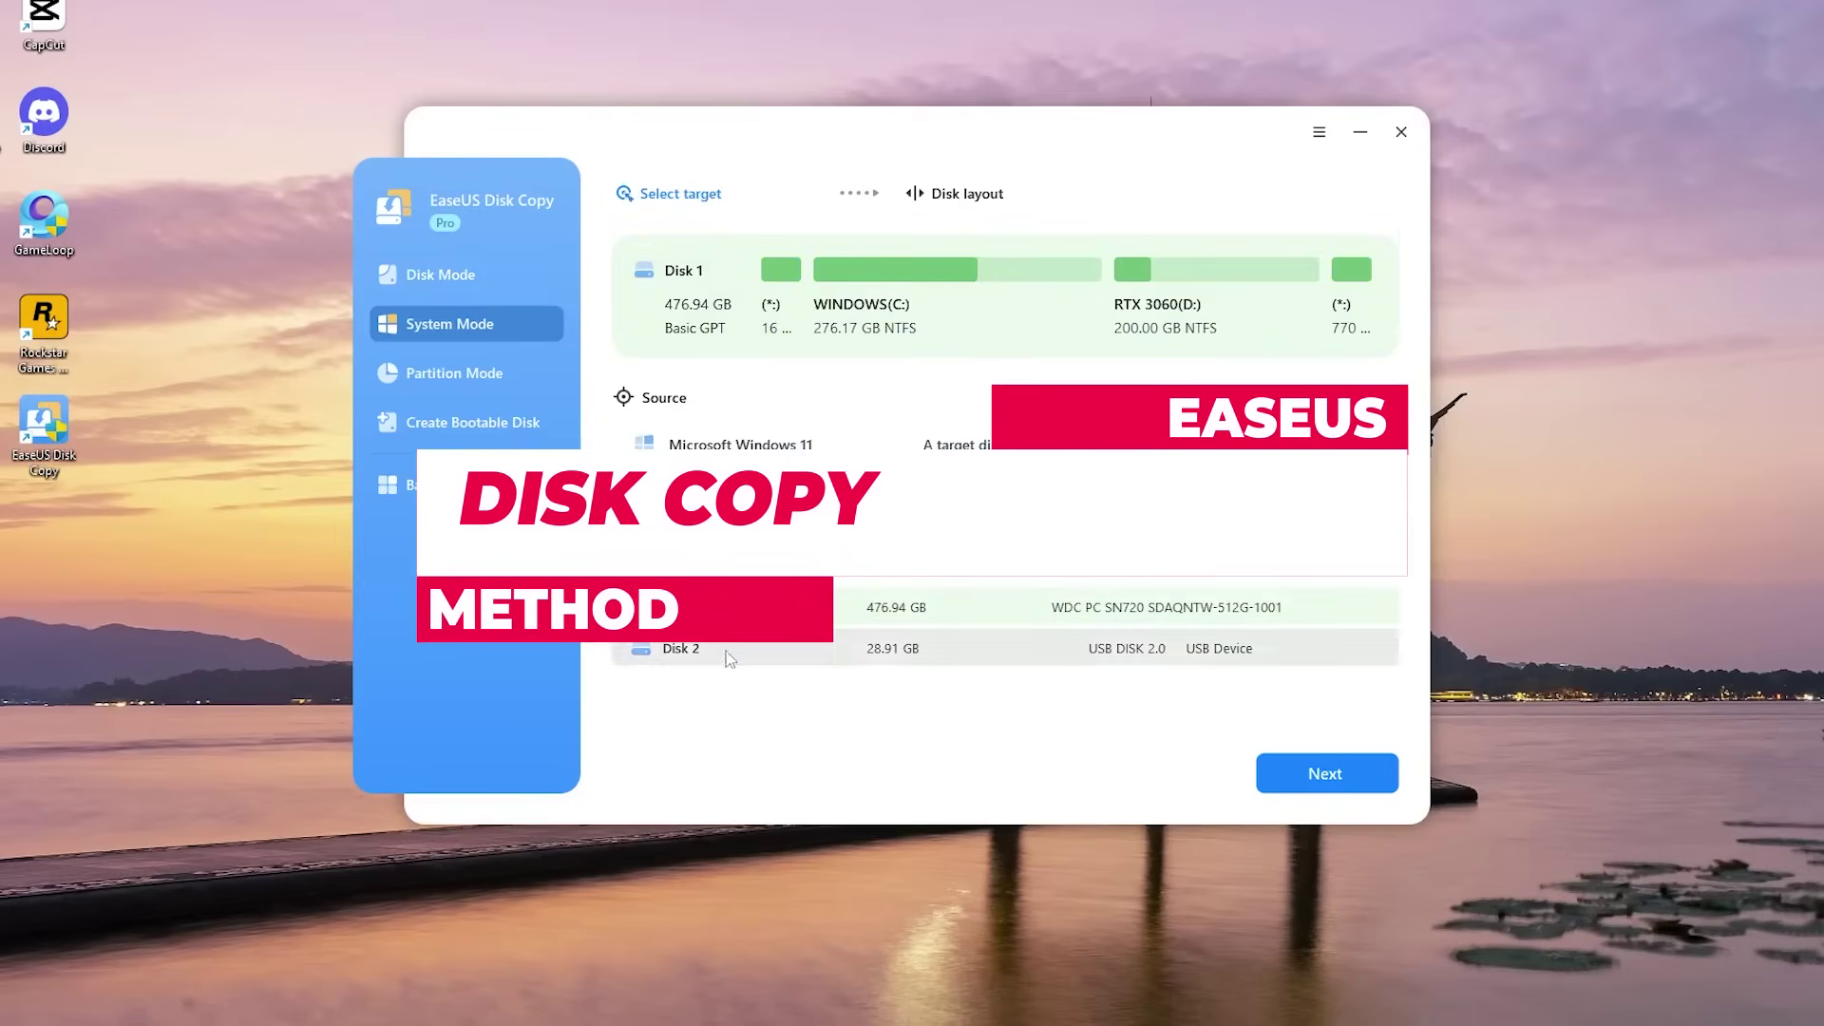
left_click(714, 579)
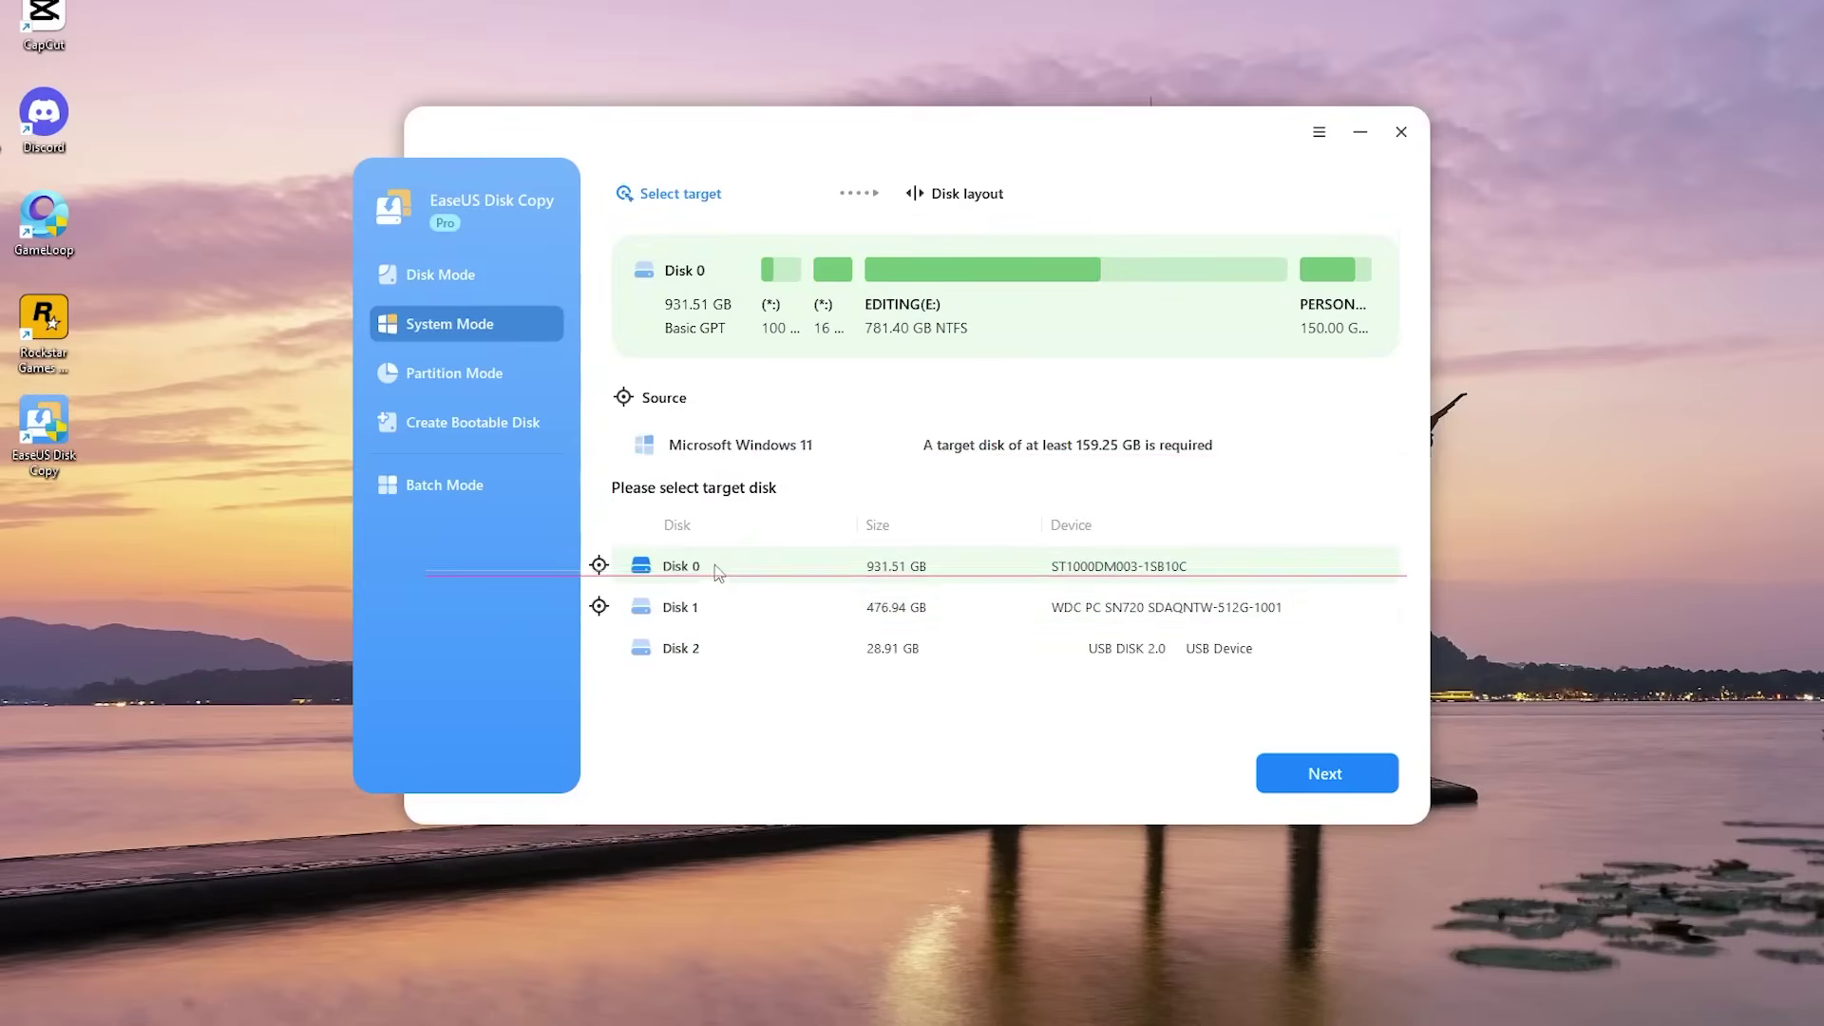